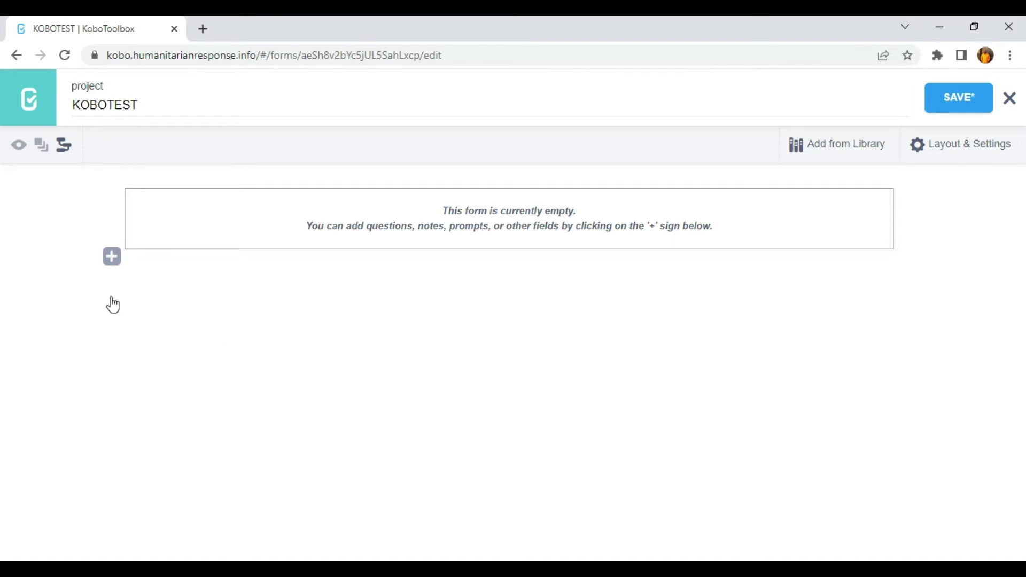
# Create the form's first question, 'What is your name?', with question type Text
pyautogui.click(114, 257)
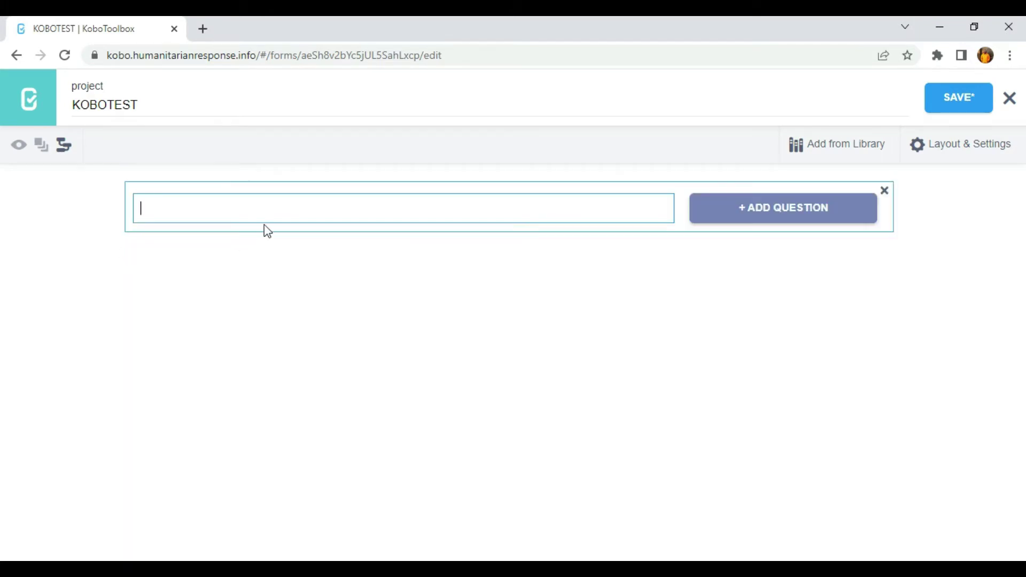
pyautogui.write('What is your name')
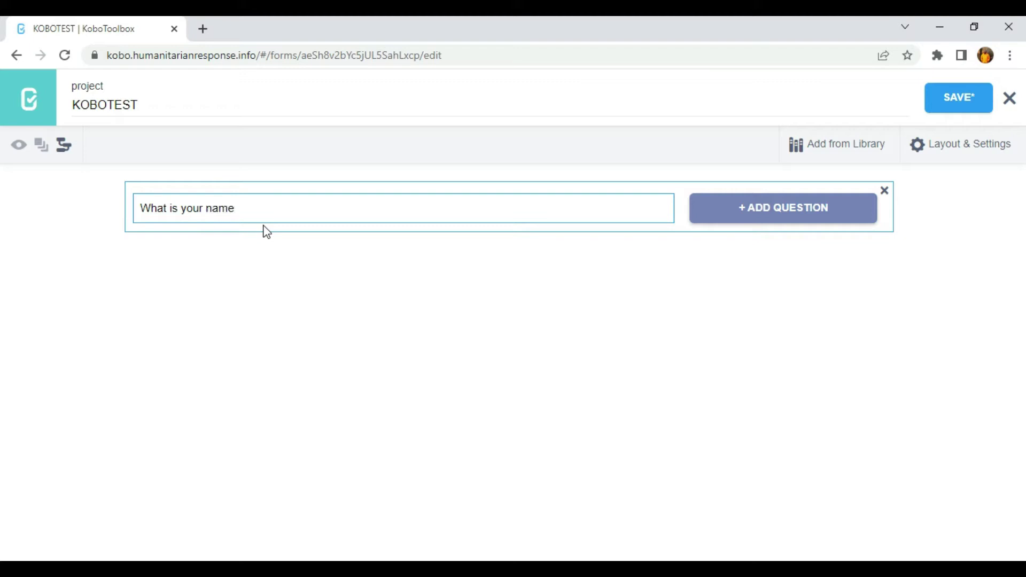
pyautogui.write('?')
pyautogui.click(796, 207)
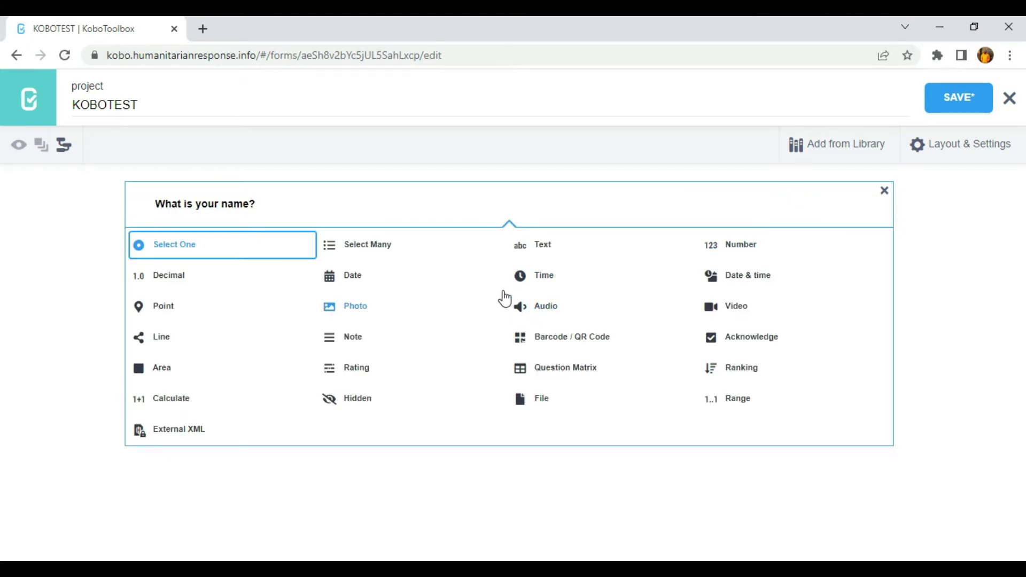
pyautogui.click(542, 246)
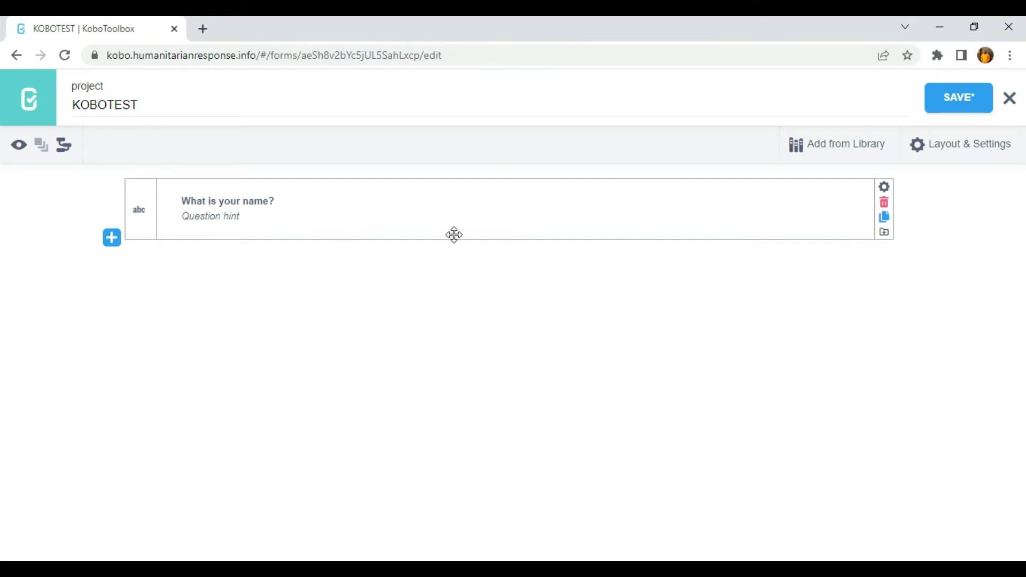
# Open the name question's settings, select its What_is_your_name column name, then switch to Excel
pyautogui.click(884, 187)
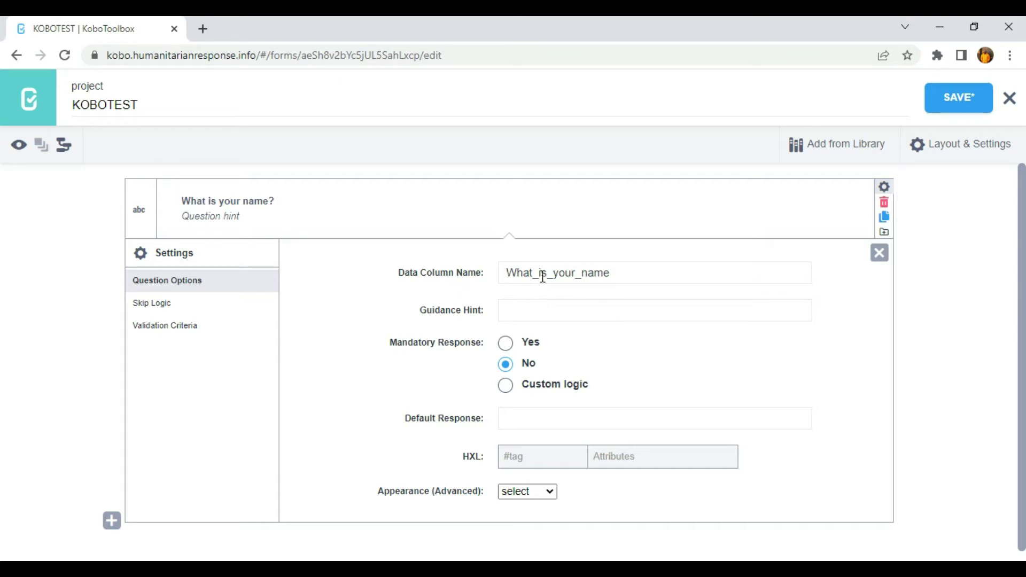
pyautogui.moveTo(508, 273); pyautogui.dragTo(624, 279)
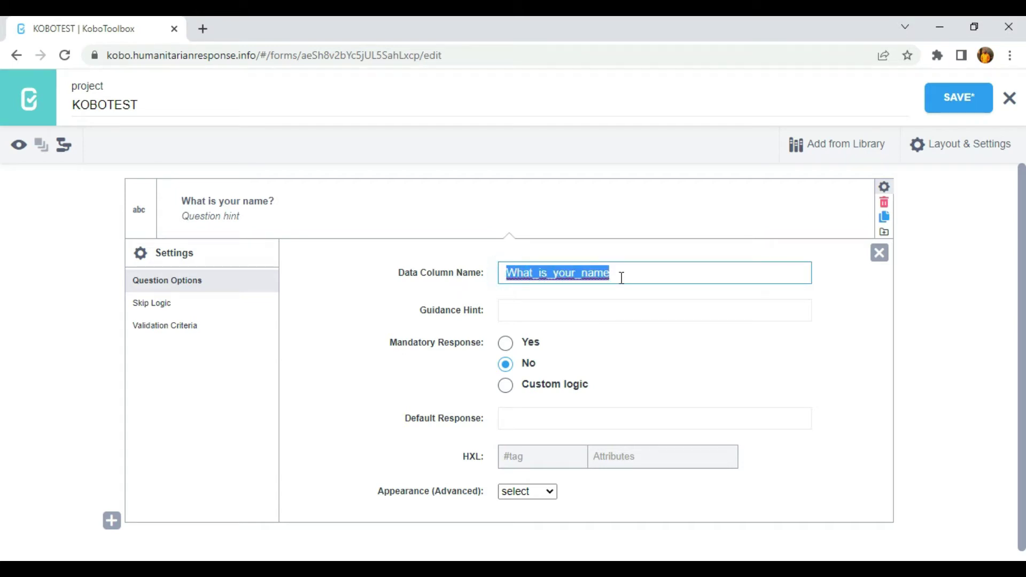
pyautogui.click(612, 272)
pyautogui.doubleClick(612, 272)
pyautogui.hotkey('alt', 'Tab')
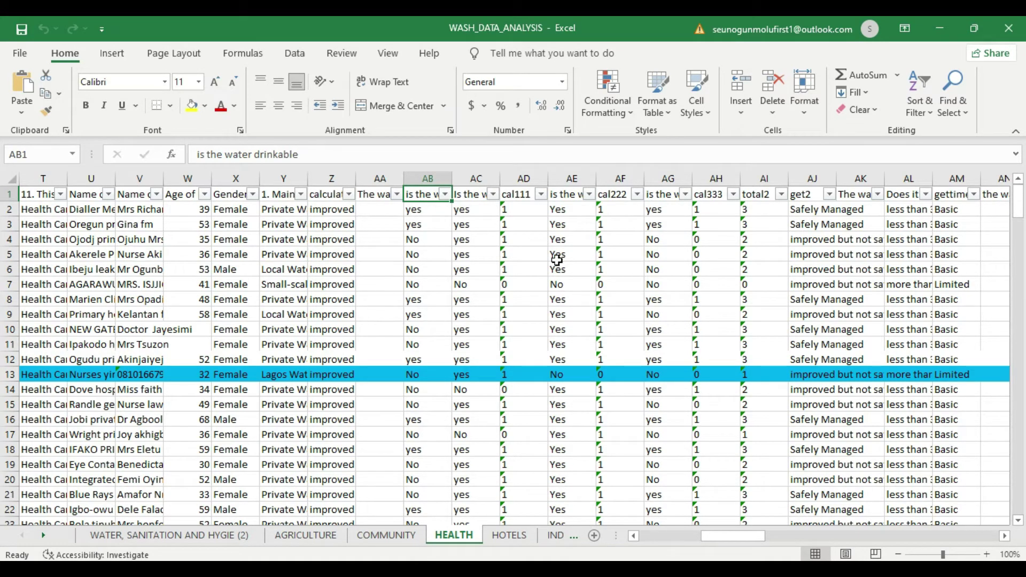
# Review the HEALTH sheet headers from T1: facility name, respondent name, age and gender
pyautogui.click(44, 199)
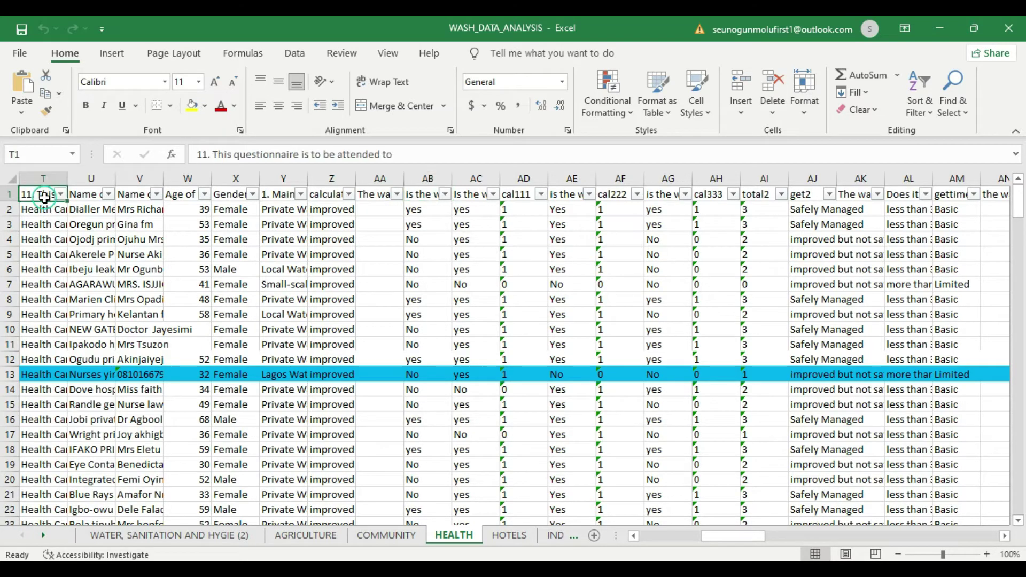
pyautogui.click(80, 194)
pyautogui.click(128, 196)
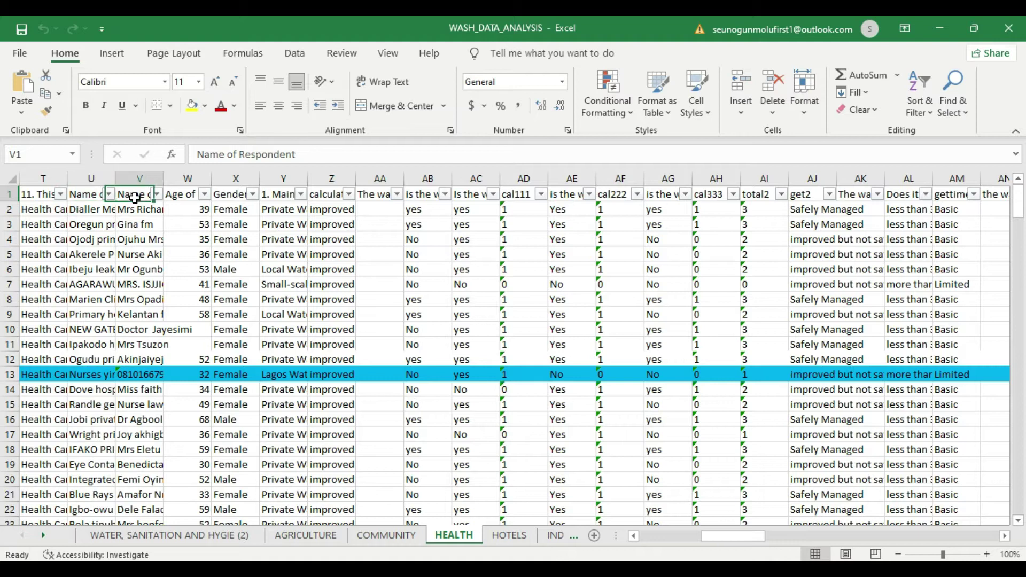
pyautogui.click(171, 194)
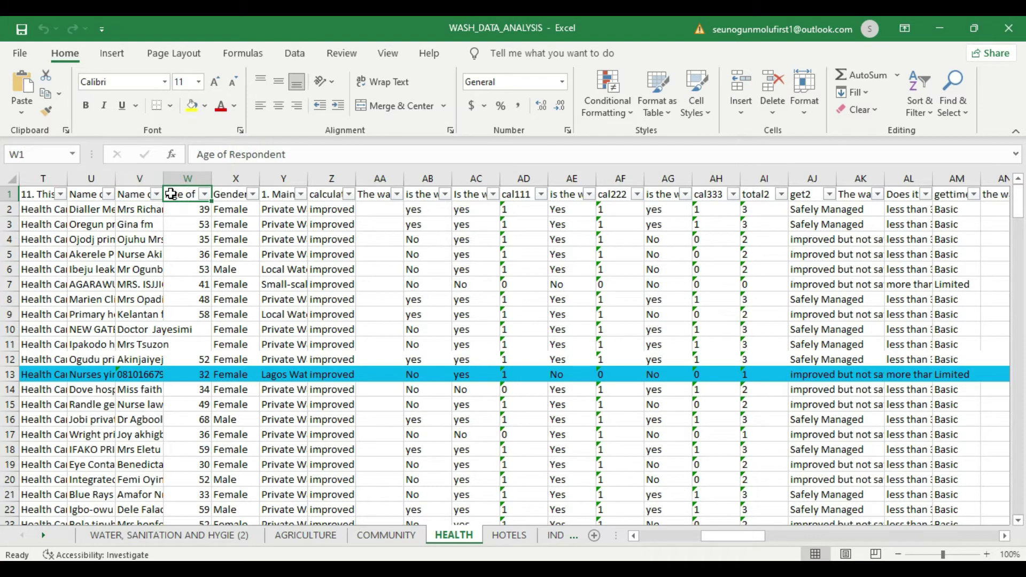
pyautogui.click(222, 195)
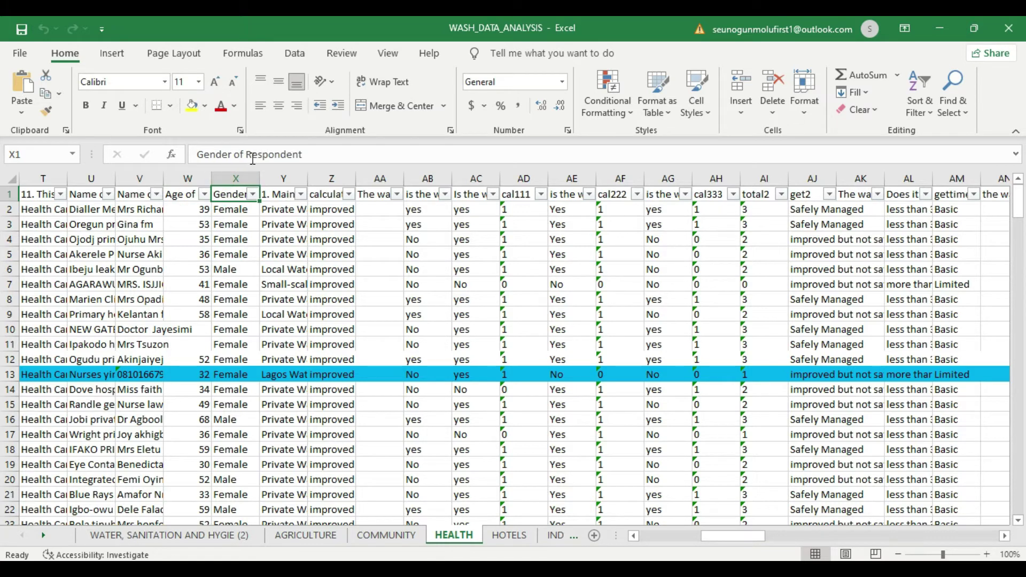
# Flip briefly to the KOBOTEST form in the browser and back to the Excel workbook
pyautogui.click(498, 572)
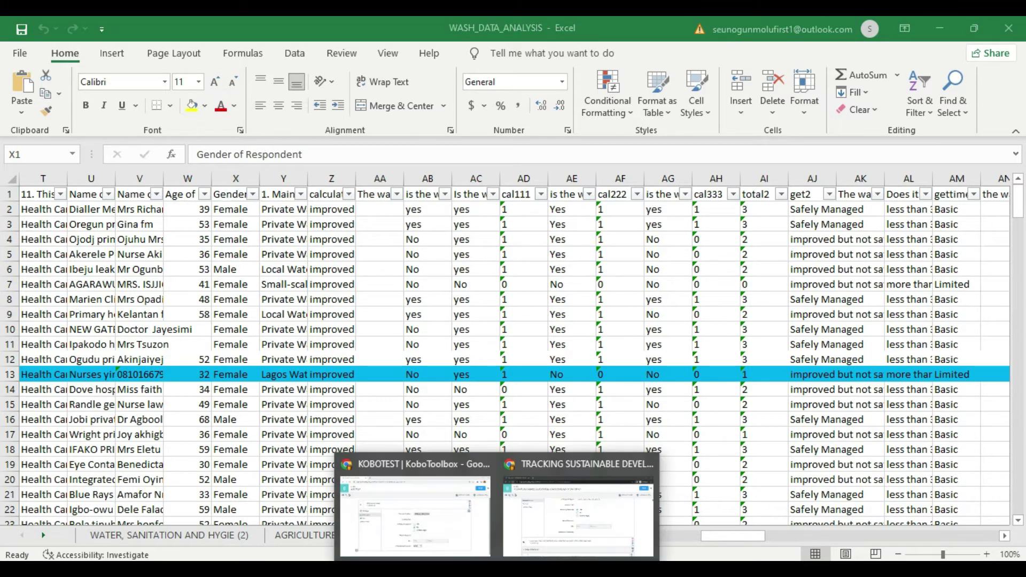
pyautogui.click(415, 516)
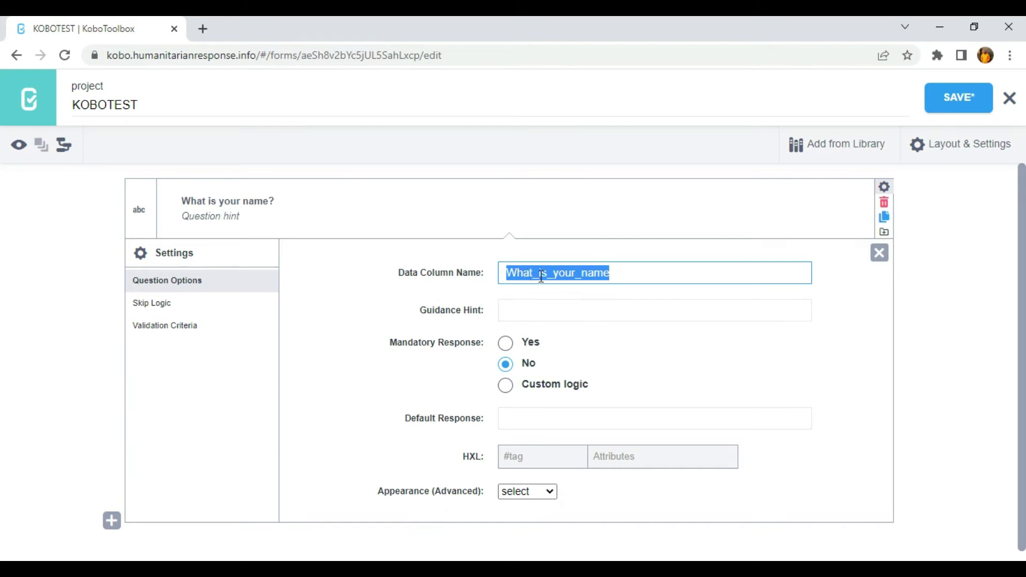
pyautogui.click(574, 571)
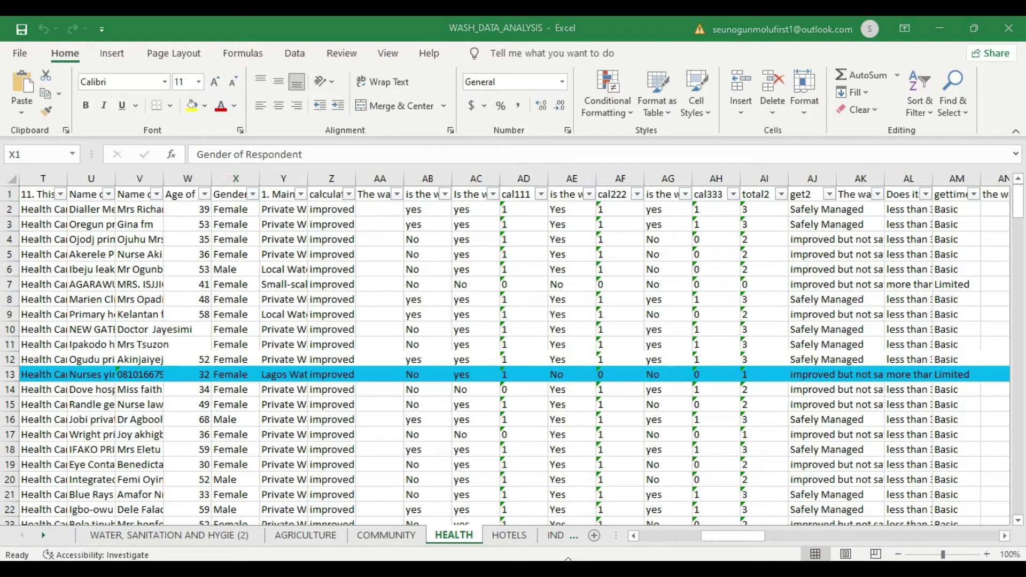
pyautogui.hotkey('alt', 'Tab')
pyautogui.hotkey('alt', 'Tab')
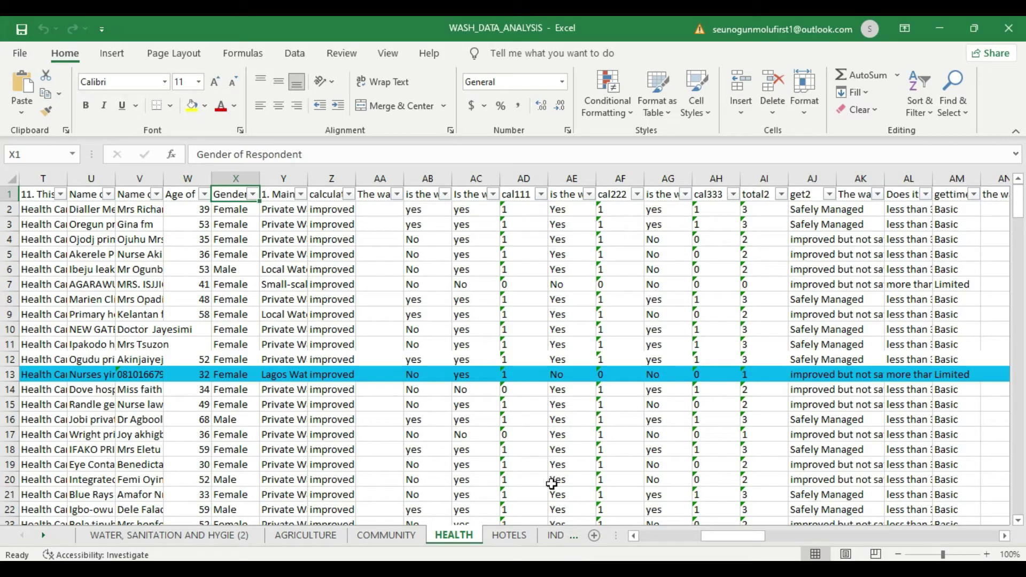
# Review headers Z1 to AC1 (calculation, piped water, drinkable, accessibility), then return to KoboToolbox
pyautogui.click(322, 195)
pyautogui.click(368, 193)
pyautogui.click(428, 199)
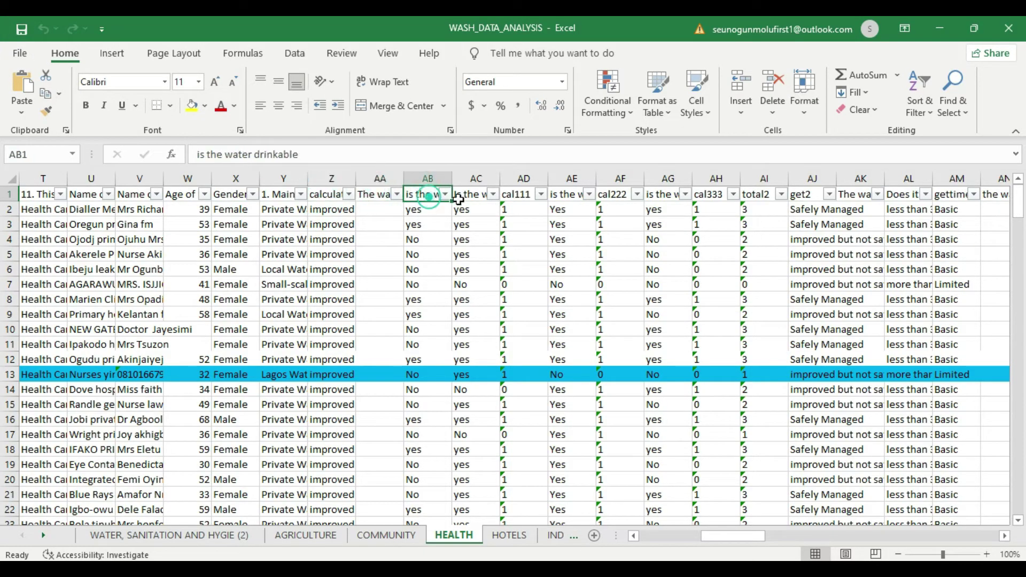
pyautogui.click(472, 197)
pyautogui.hotkey('alt', 'Tab')
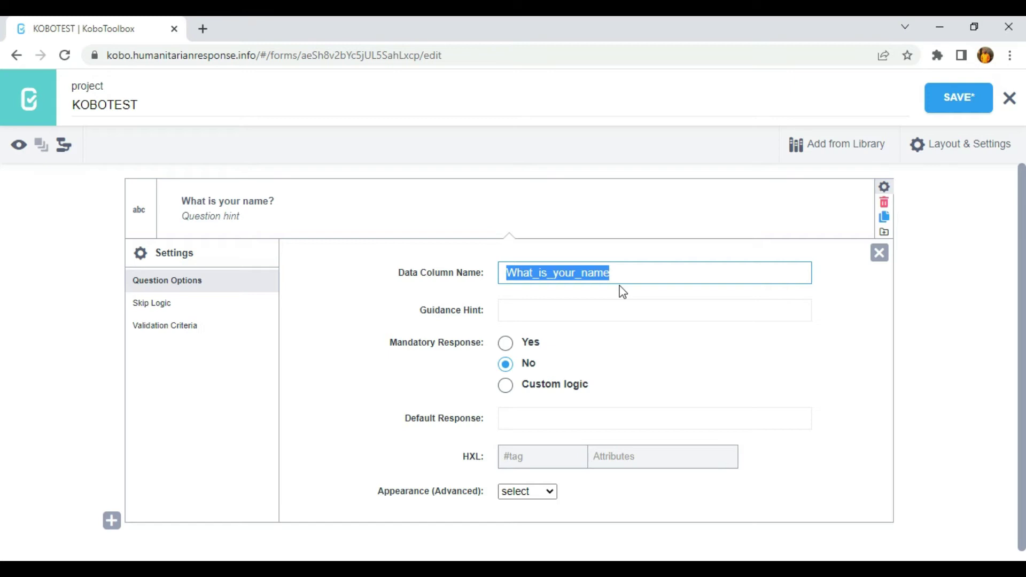
# Change the name question's data column name to 'name' and reopen its settings to verify it
pyautogui.write('name')
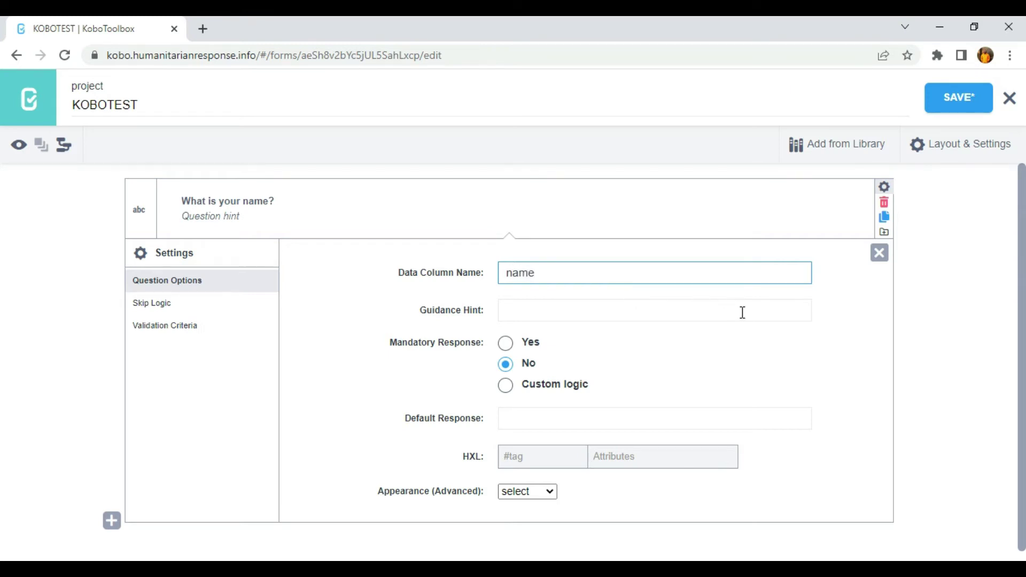
pyautogui.click(883, 257)
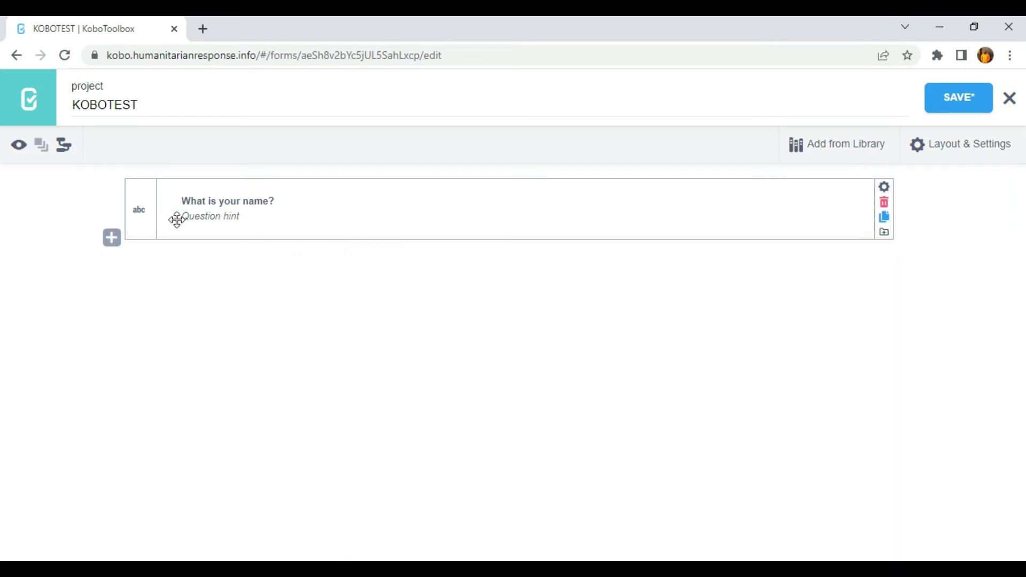
pyautogui.click(885, 186)
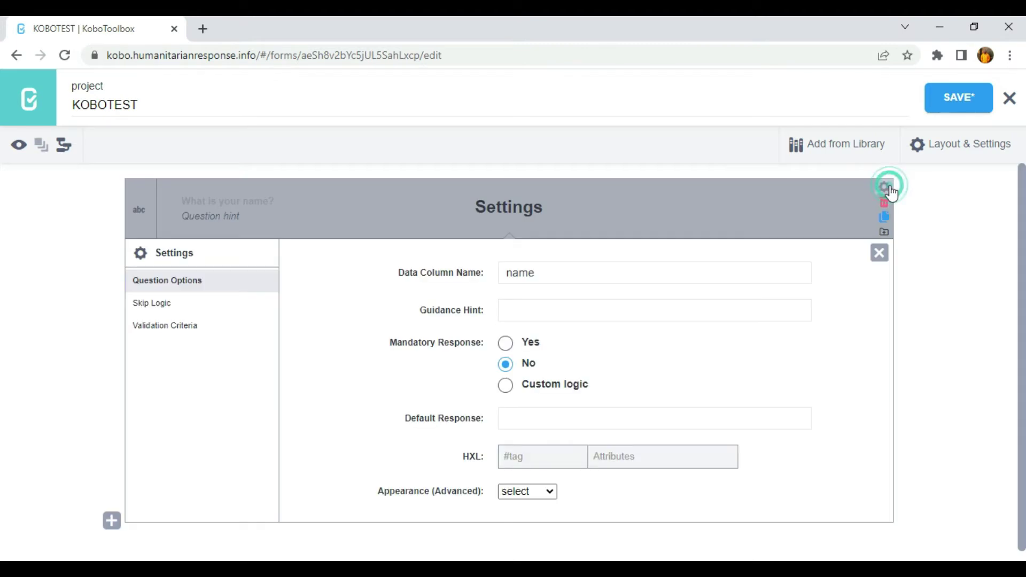
pyautogui.moveTo(545, 275); pyautogui.dragTo(488, 277)
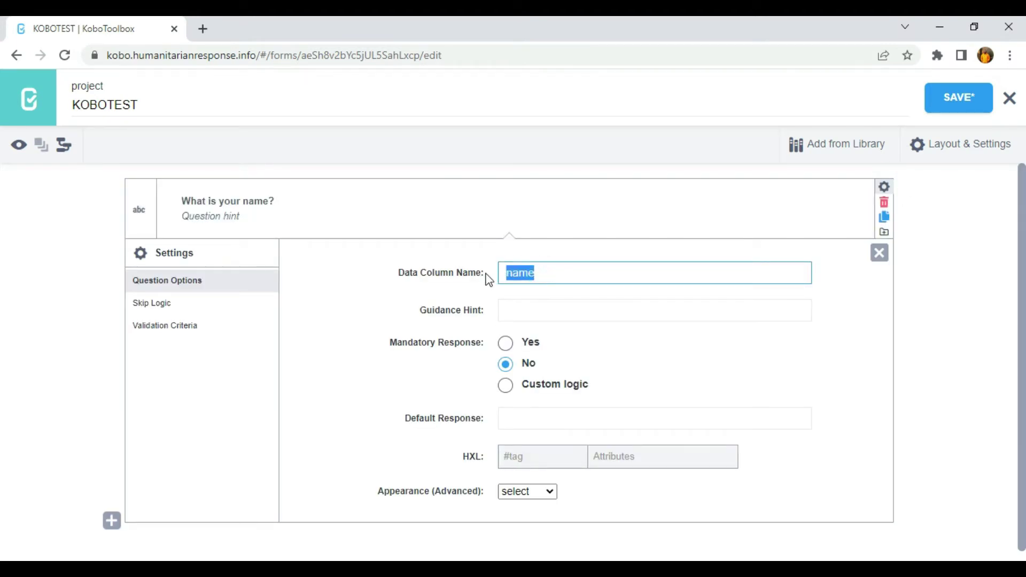
pyautogui.click(877, 254)
pyautogui.click(885, 188)
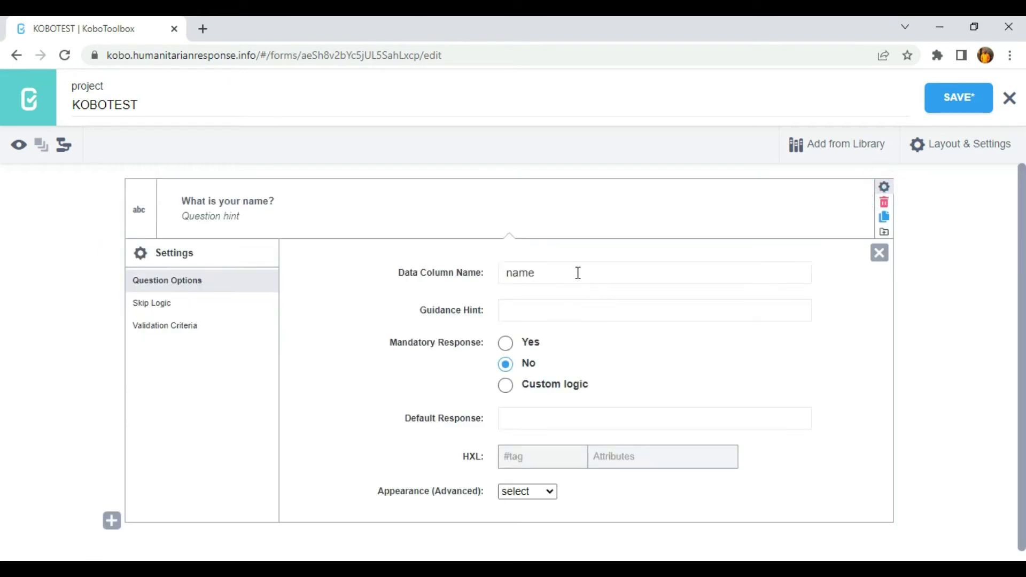
pyautogui.click(547, 274)
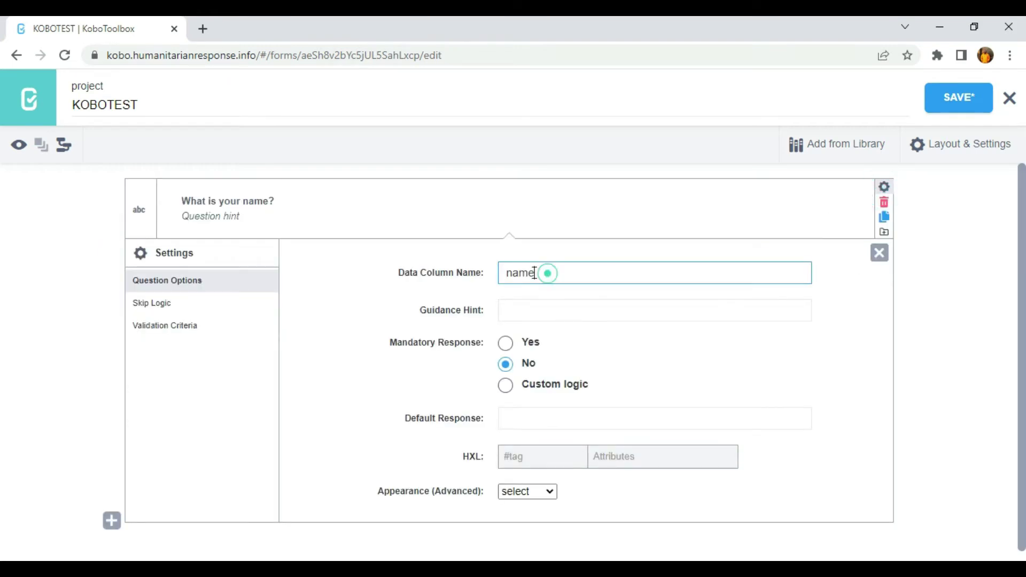
pyautogui.moveTo(534, 274); pyautogui.dragTo(500, 273)
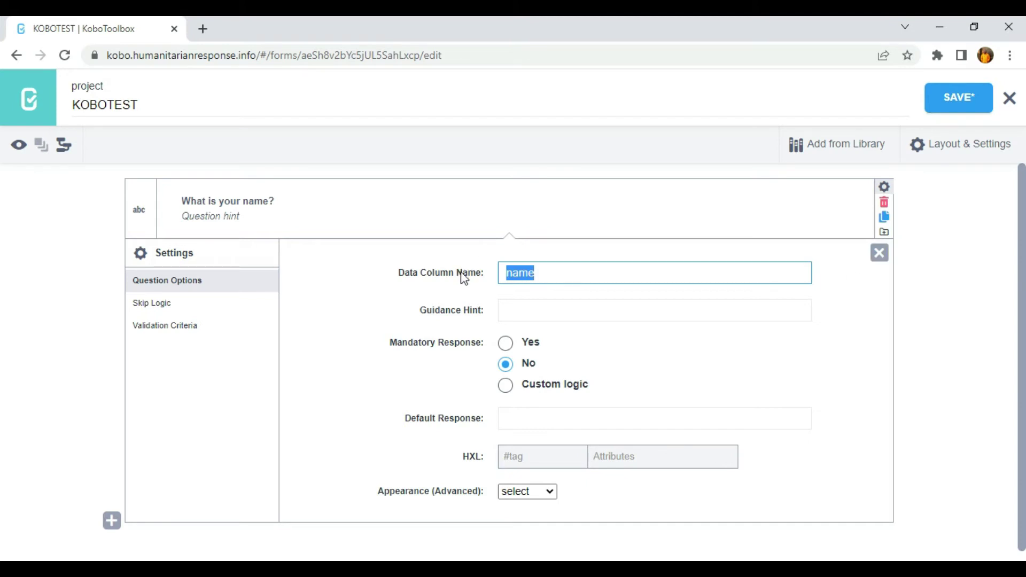
# Close the settings and begin a new question below, typing 'How you is'
pyautogui.click(879, 254)
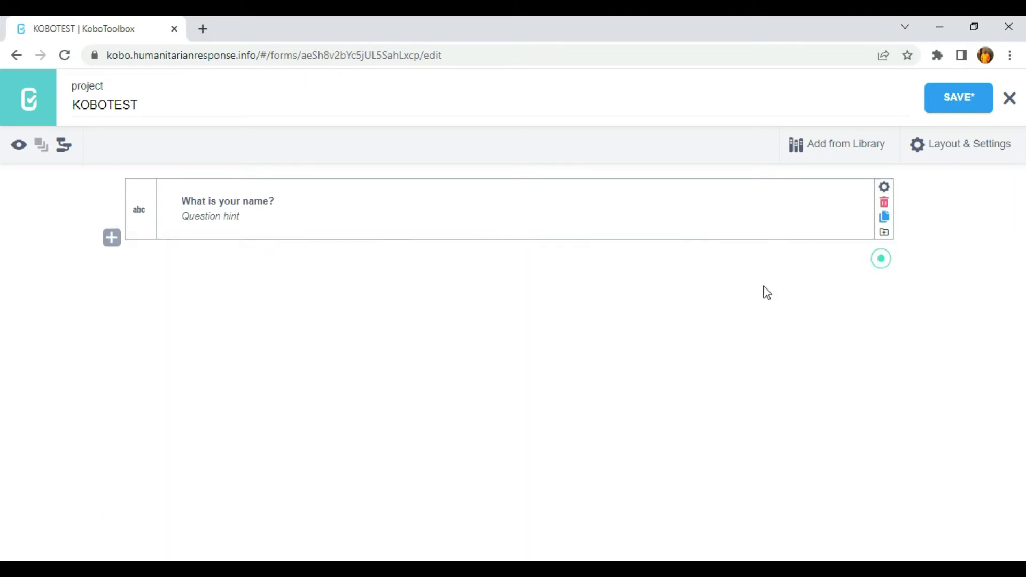
pyautogui.click(112, 239)
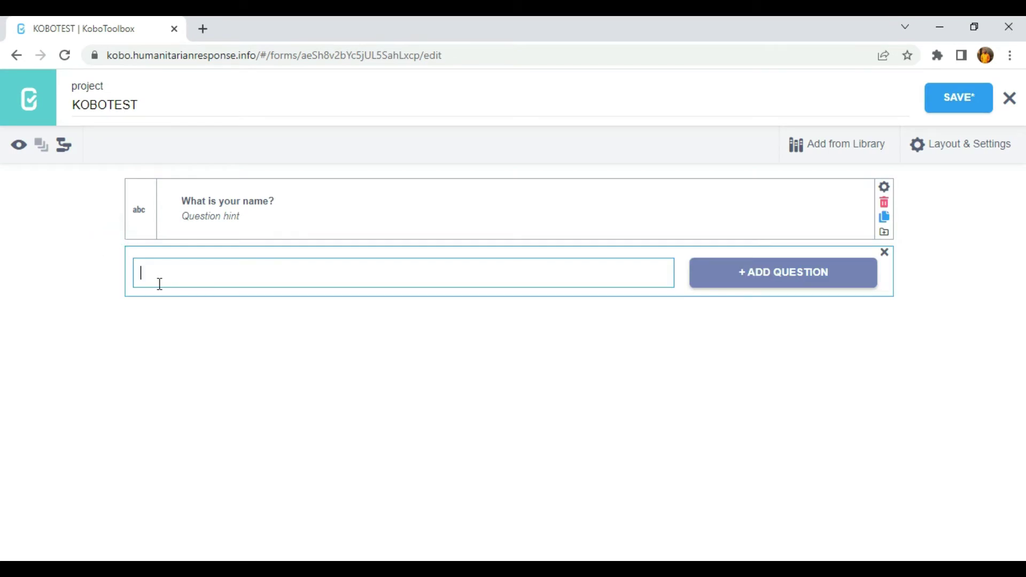
pyautogui.write('How you is')
# Recheck that the name question's data column name reads 'name'
pyautogui.click(884, 188)
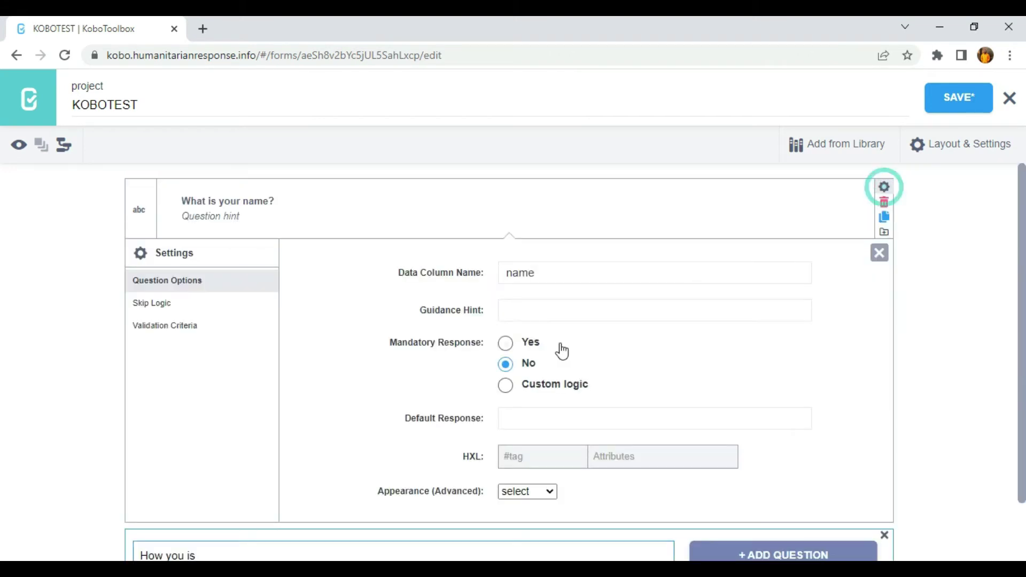
pyautogui.click(885, 188)
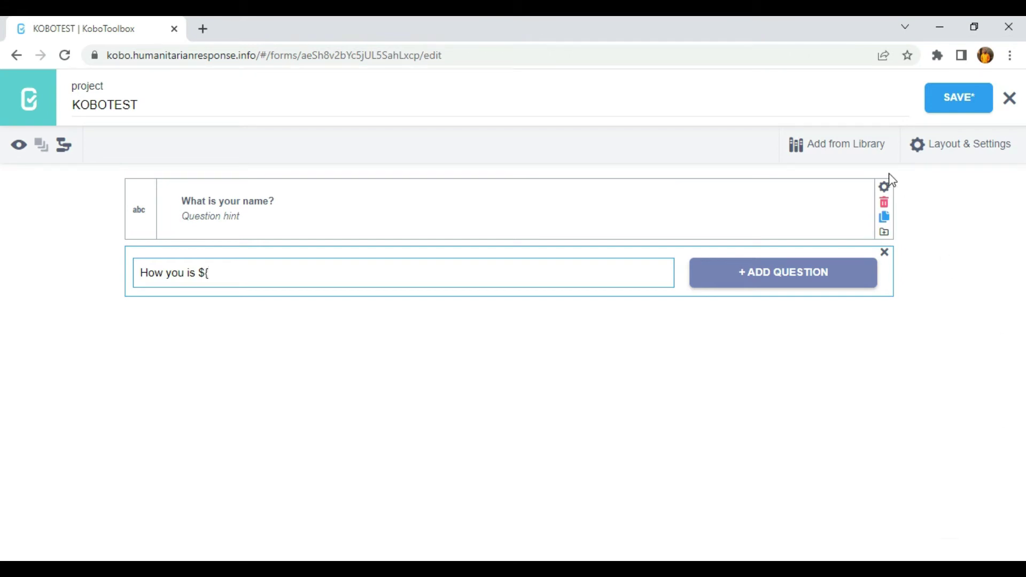
pyautogui.click(884, 186)
pyautogui.moveTo(537, 272); pyautogui.dragTo(500, 271)
pyautogui.click(879, 253)
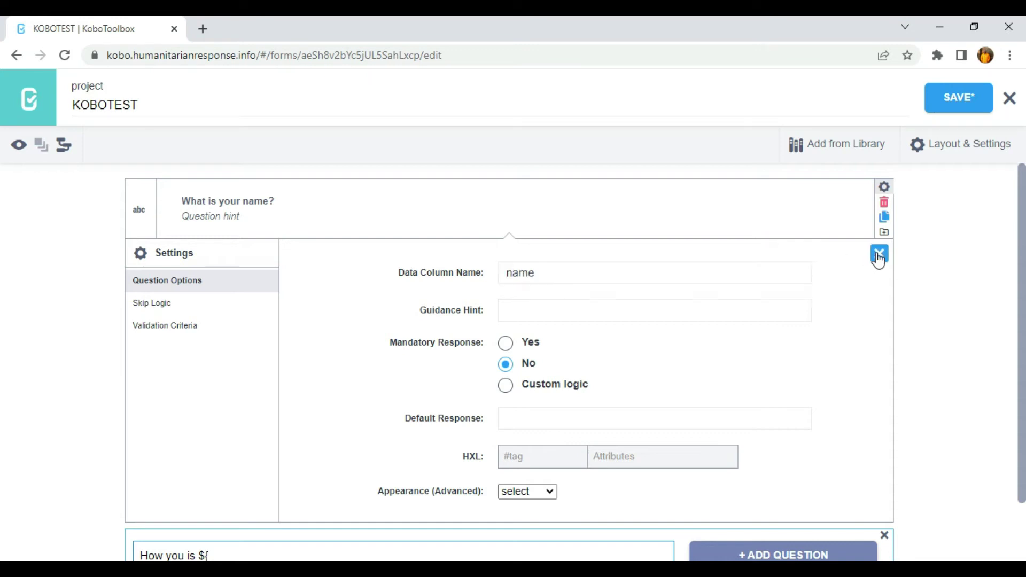
# Finish and correct the new question's wording to 'How old is ${name}?'
pyautogui.click(220, 274)
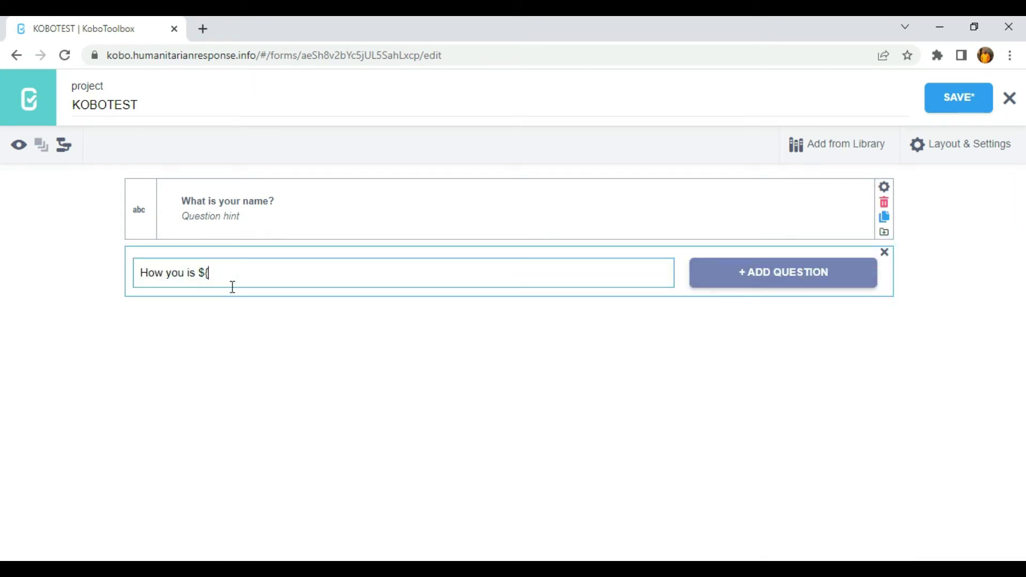
pyautogui.write('name')
pyautogui.click(164, 273)
pyautogui.press('BackSpace')
pyautogui.press('BackSpace')
pyautogui.press('BackSpace')
pyautogui.write('pls')
pyautogui.press('BackSpace')
pyautogui.write('d')
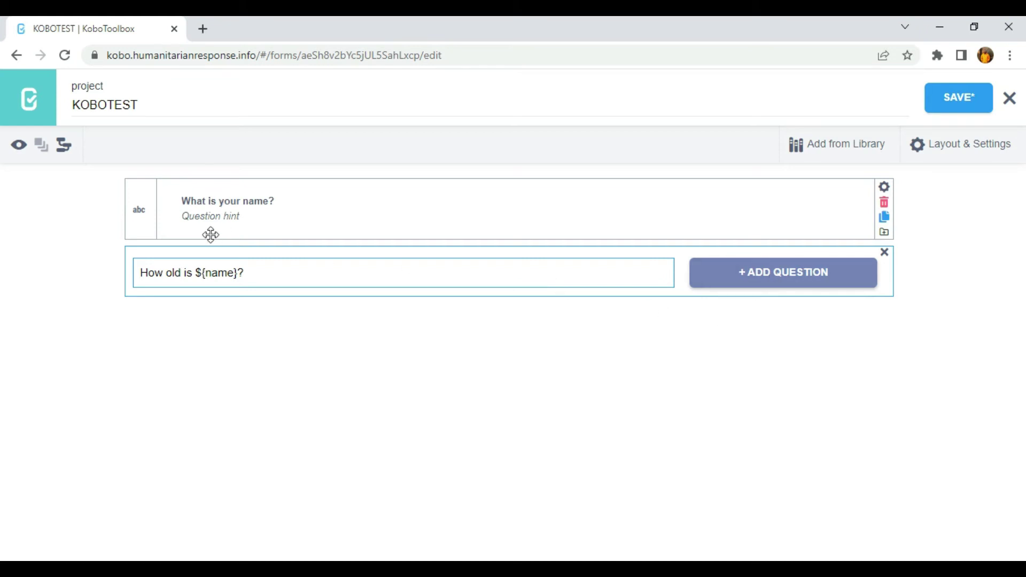
# Add 'How old is ${name}?' as a Number question below the name question
pyautogui.click(787, 284)
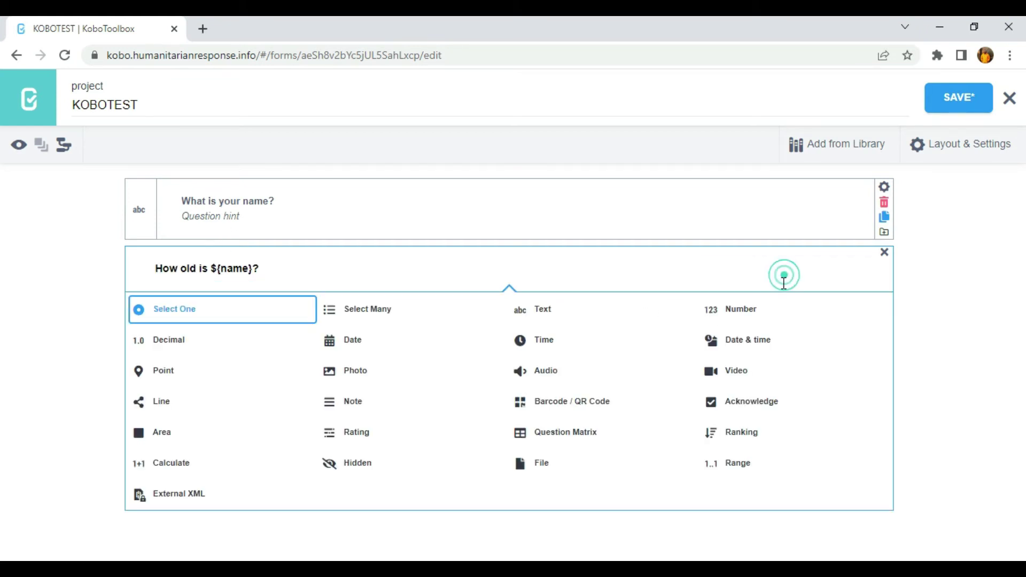
pyautogui.click(733, 315)
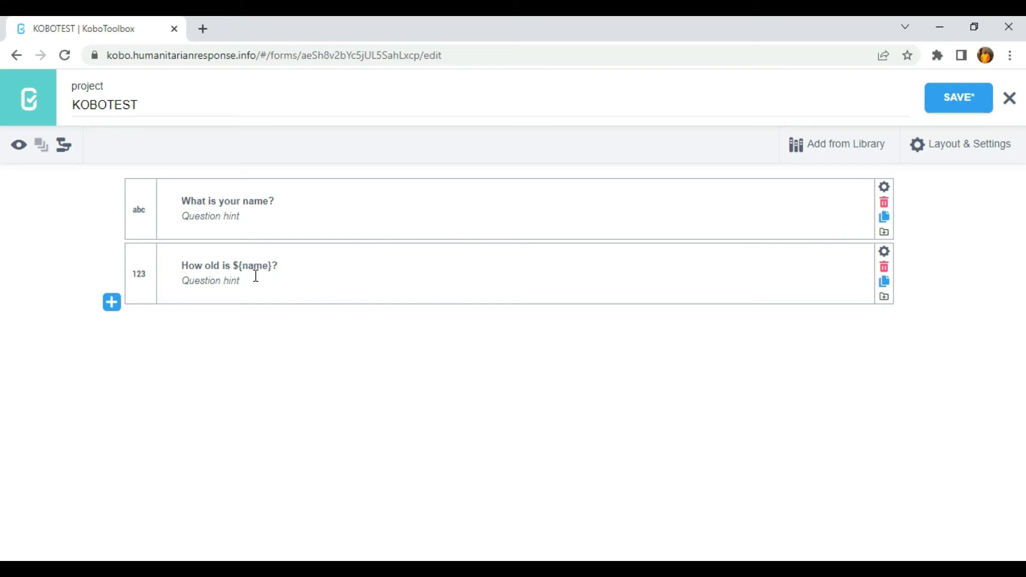
pyautogui.click(885, 186)
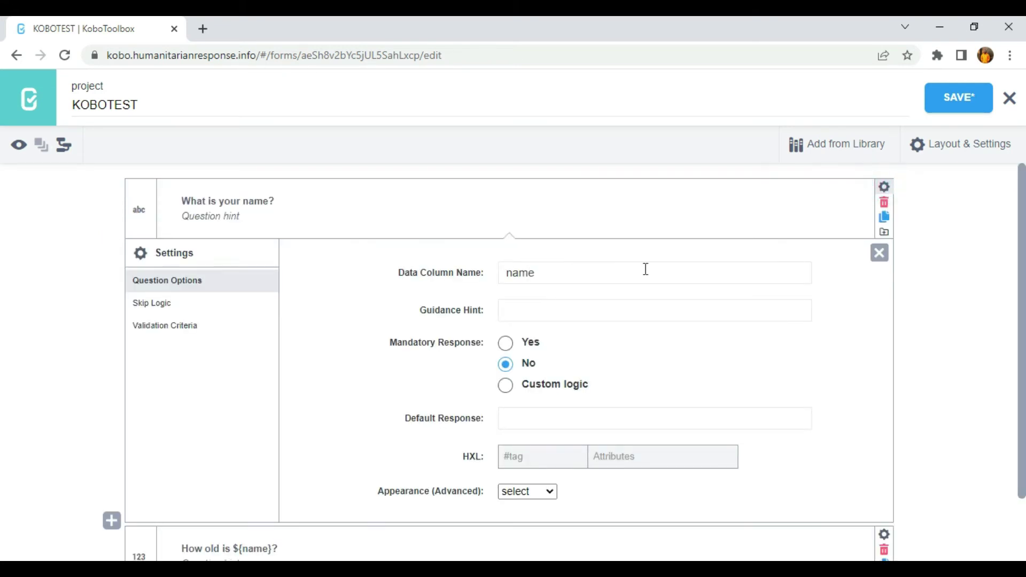
pyautogui.click(879, 252)
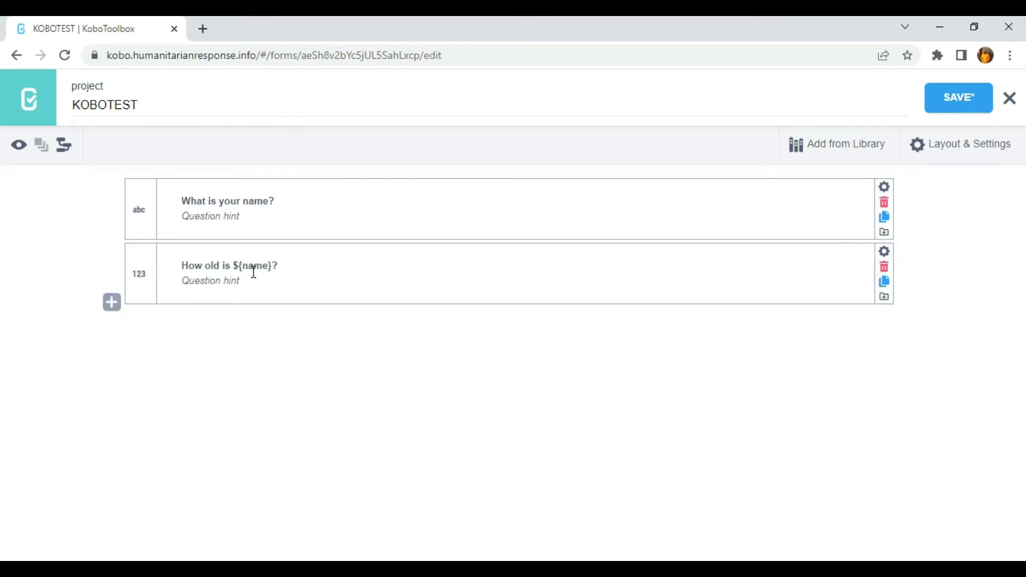
# Preview the form, enter a sample name, and check the age question's label shows it
pyautogui.click(19, 145)
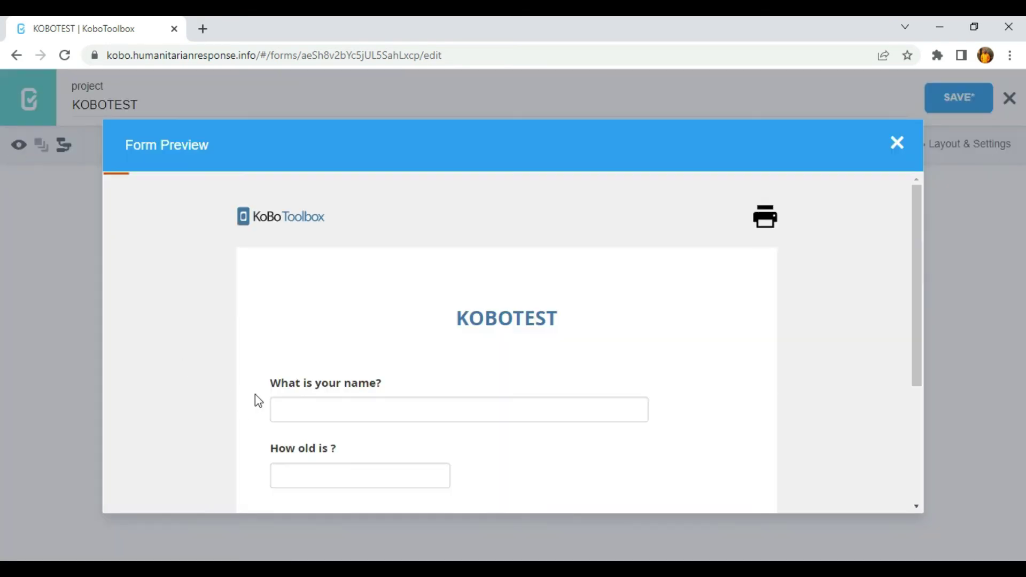
pyautogui.scroll(-2, 344, 355)
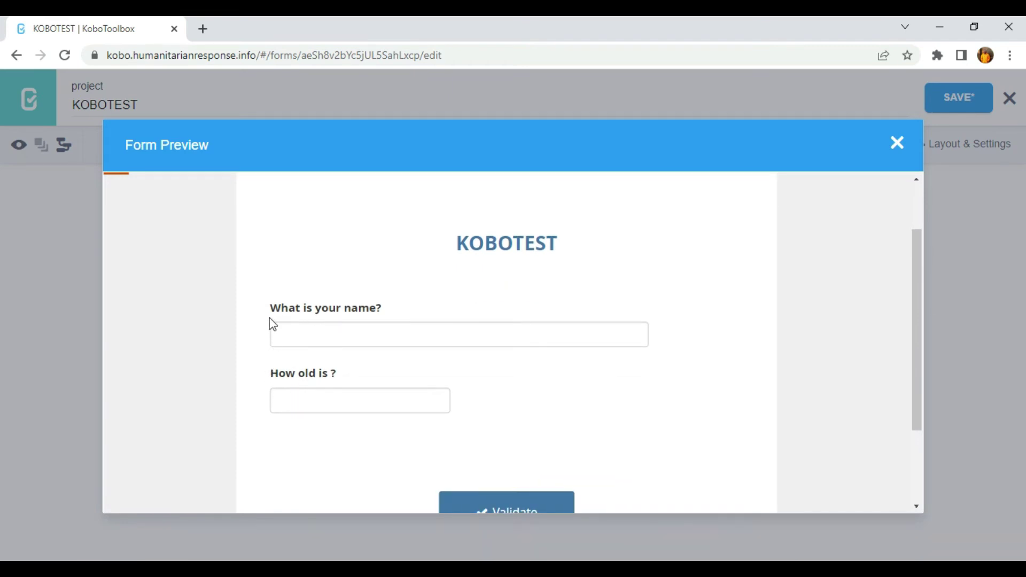
pyautogui.click(331, 340)
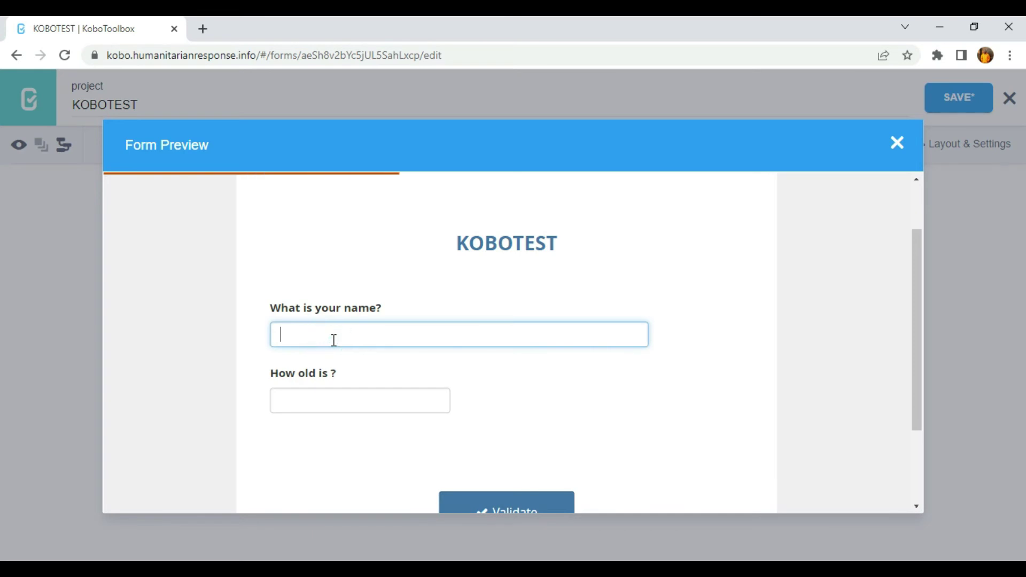
pyautogui.write('seu')
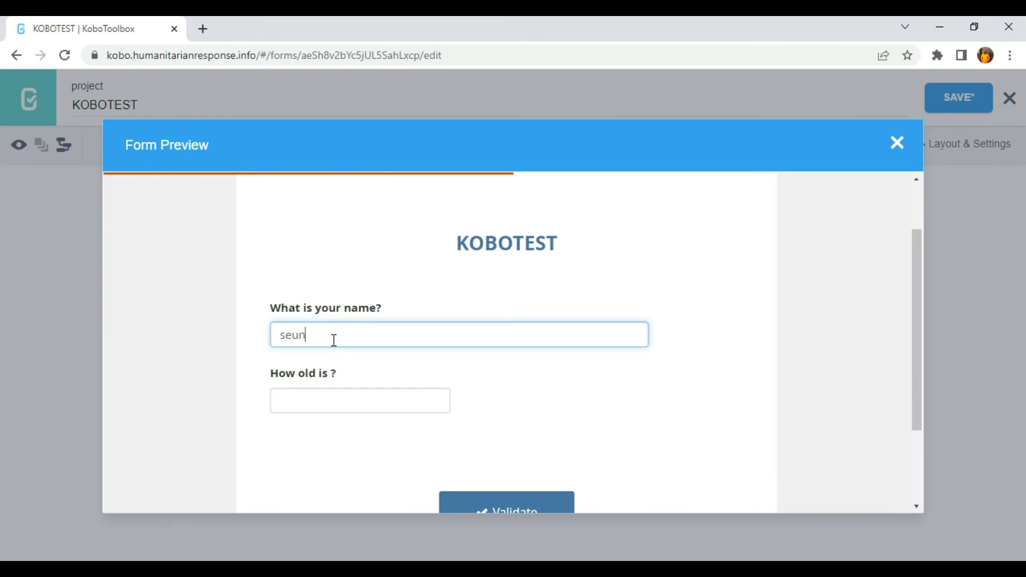
pyautogui.write('n')
pyautogui.scroll(-1, 362, 332)
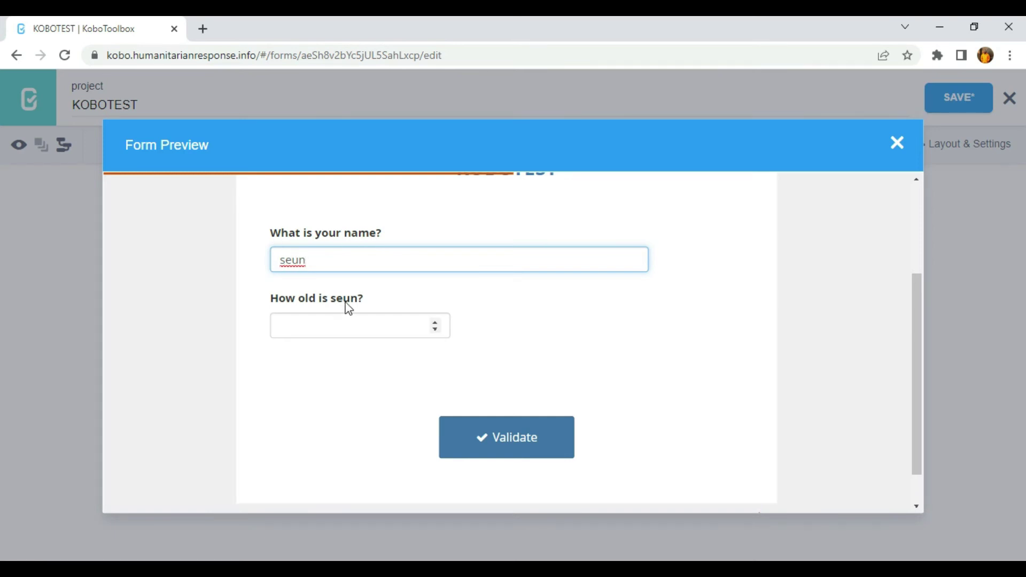
pyautogui.press('BackSpace')
pyautogui.press('BackSpace')
pyautogui.press('BackSpace')
pyautogui.press('BackSpace')
pyautogui.write('David')
pyautogui.scroll(2, 297, 268)
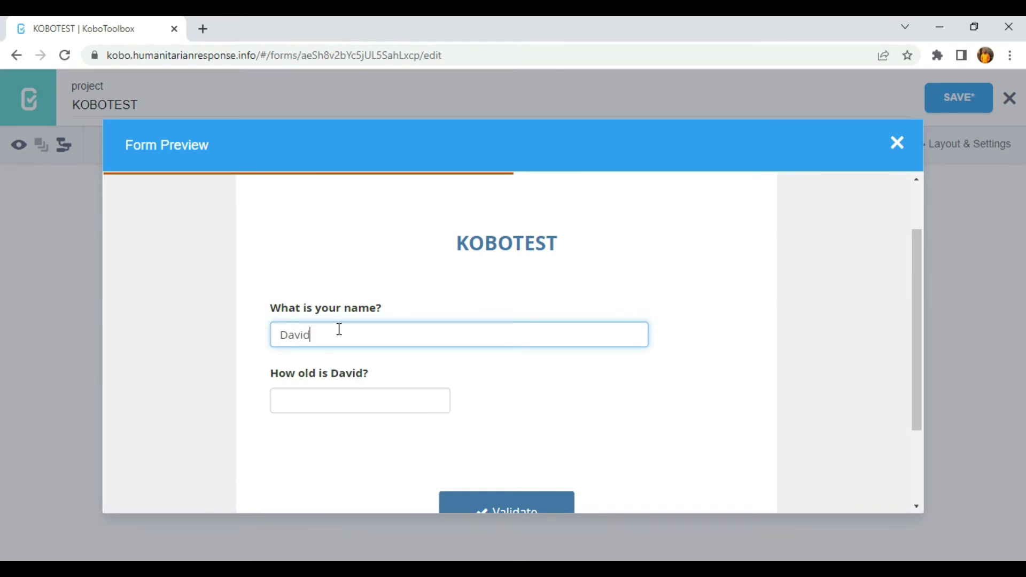
# Enter age 18 in the preview, validate the form, and dismiss the 'Form is valid' message
pyautogui.moveTo(312, 335); pyautogui.dragTo(261, 335)
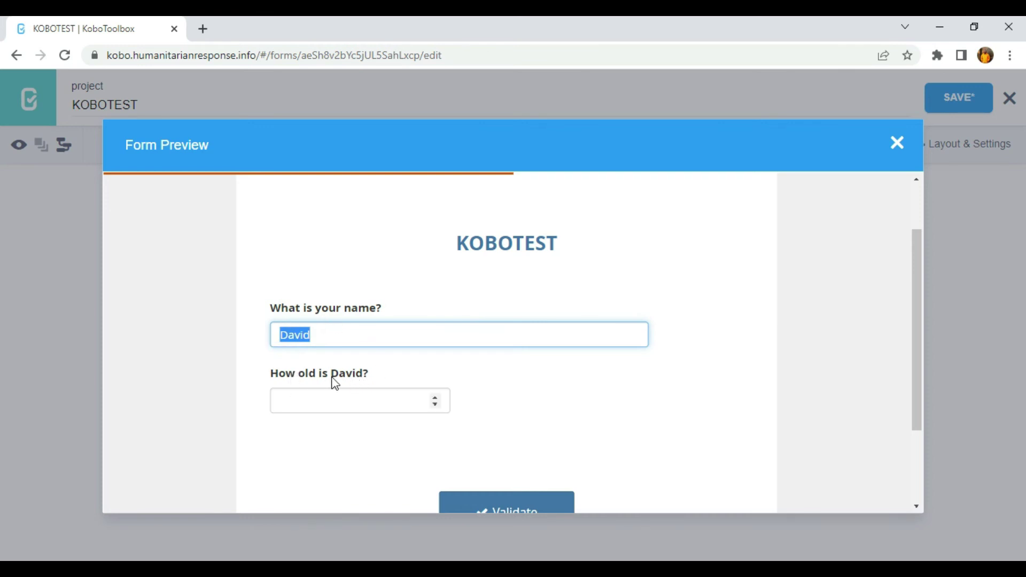
pyautogui.click(304, 405)
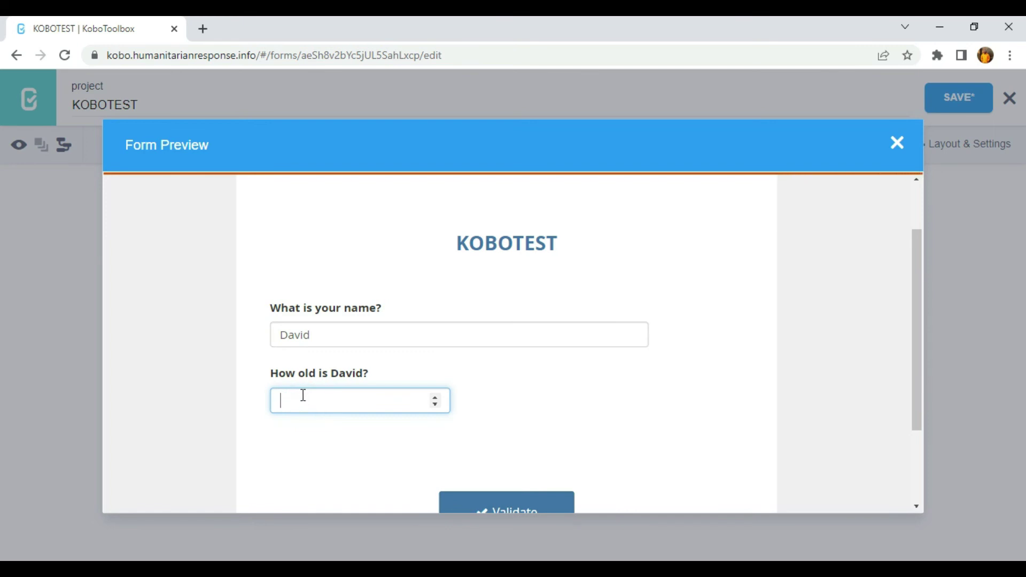
pyautogui.write('18')
pyautogui.scroll(-3, 452, 389)
pyautogui.click(512, 396)
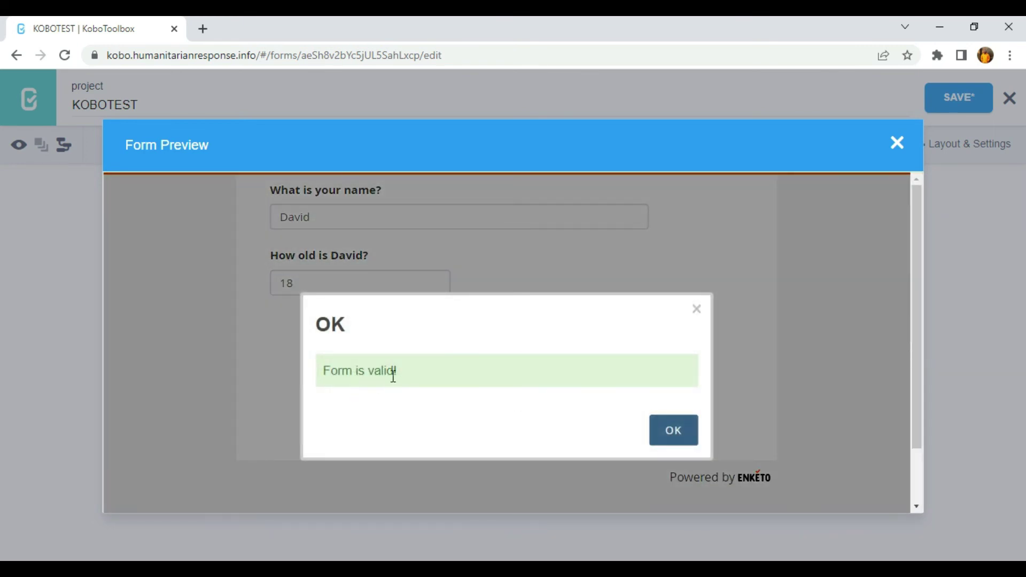
pyautogui.click(673, 432)
# Close the preview and start a third question worded 'What is the Gender of'
pyautogui.click(899, 145)
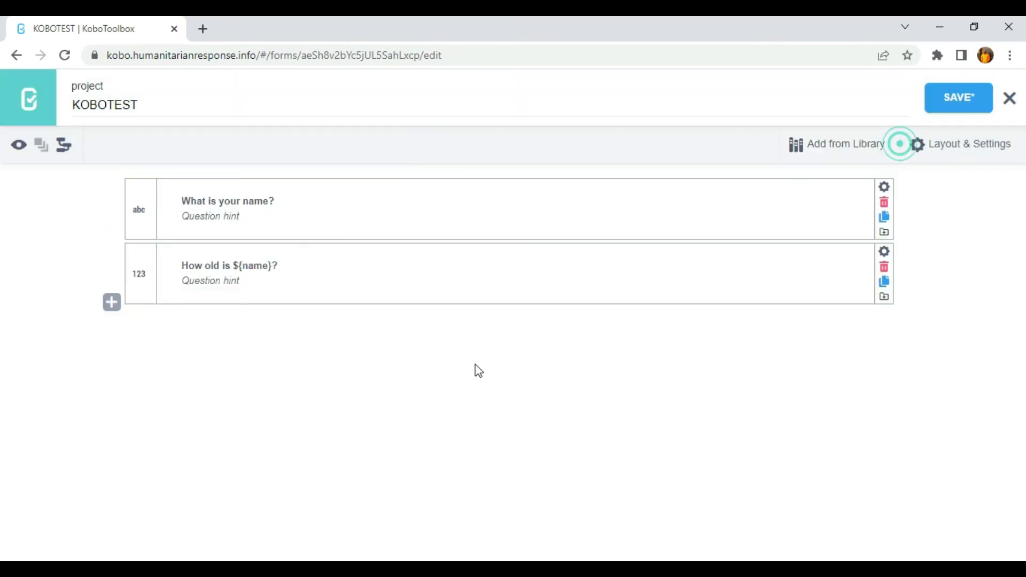
pyautogui.click(111, 304)
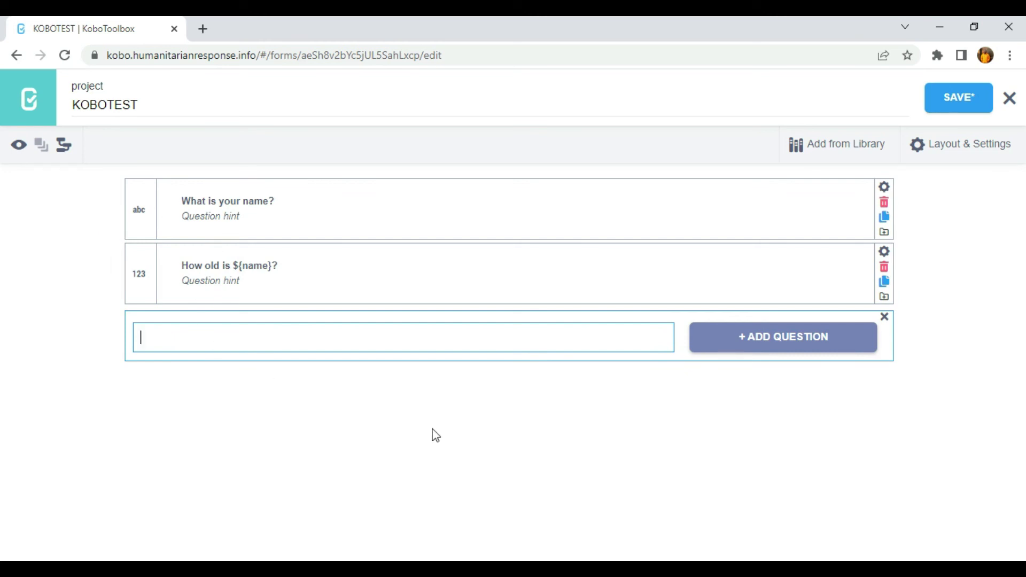
pyautogui.write('What is the Gender of')
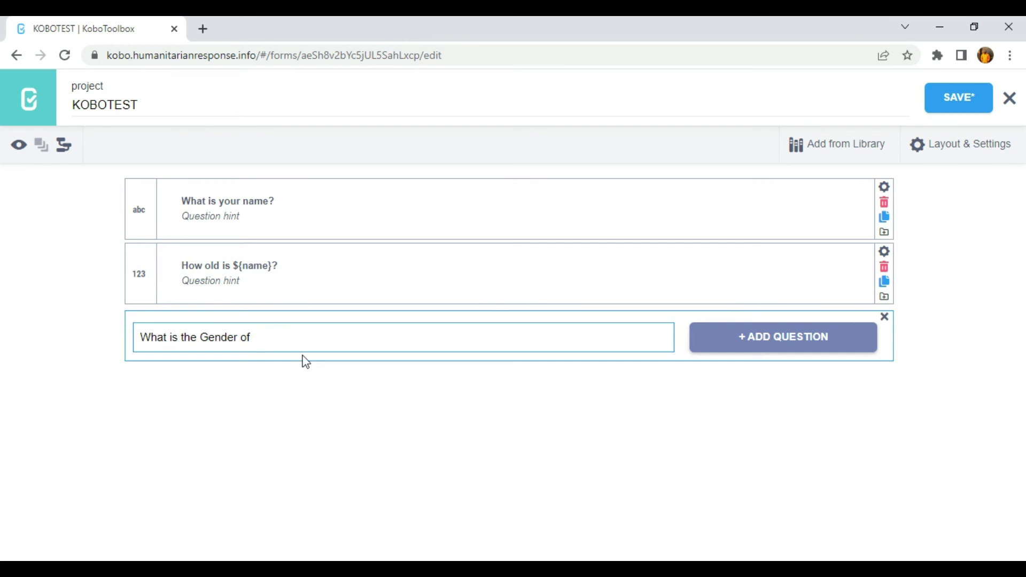
pyautogui.write('the respondent')
pyautogui.moveTo(341, 336); pyautogui.dragTo(253, 337)
pyautogui.press('BackSpace')
# Confirm the name question's column name, then end the label with ${name}
pyautogui.click(885, 187)
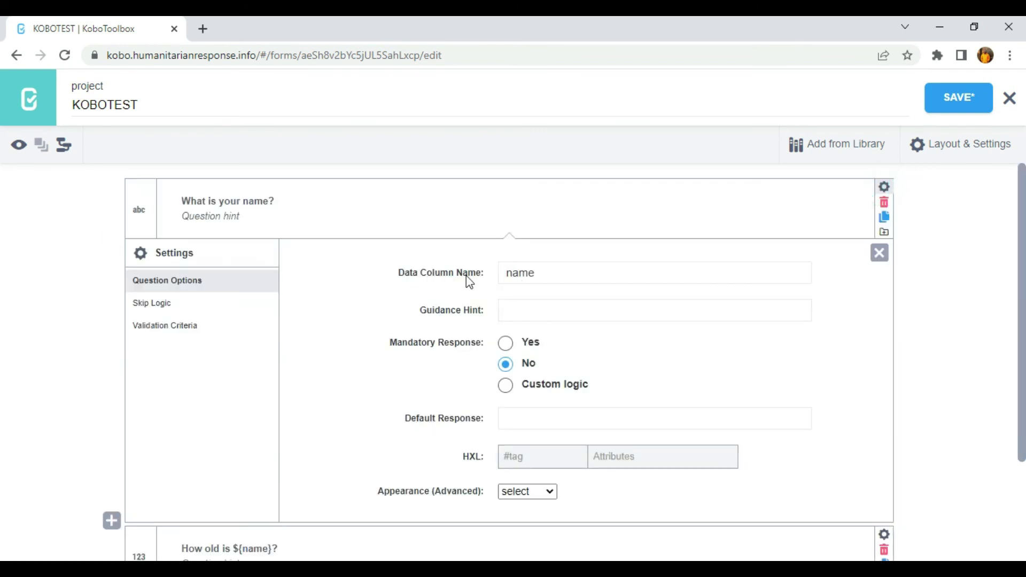
pyautogui.moveTo(533, 272); pyautogui.dragTo(464, 275)
pyautogui.click(877, 262)
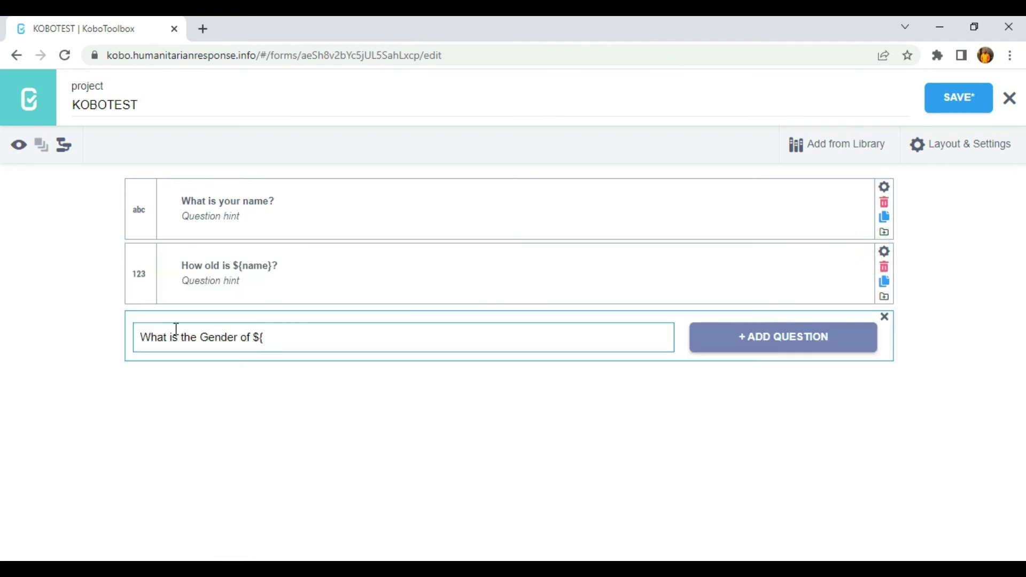
pyautogui.click(267, 338)
pyautogui.write('name')
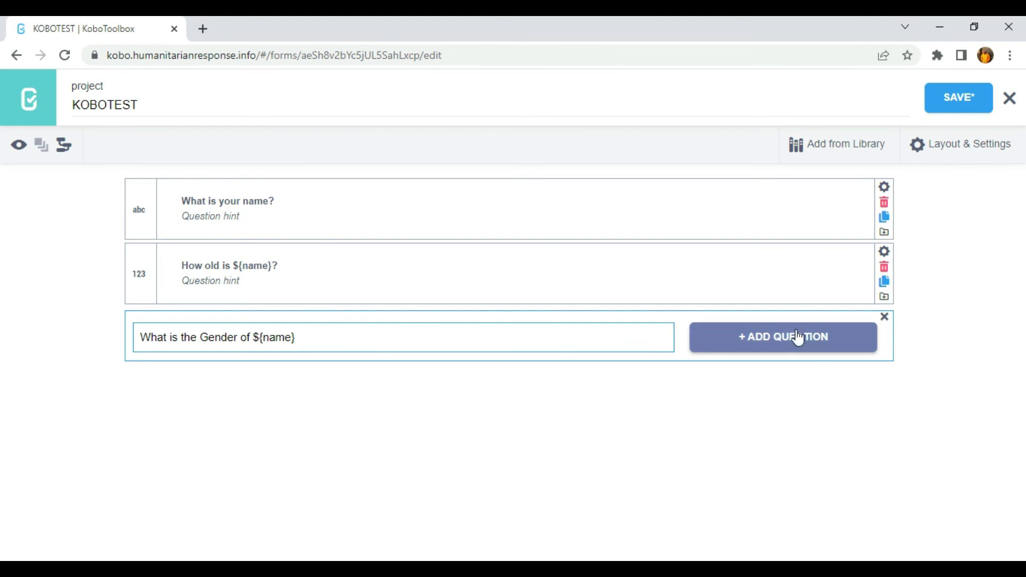
# Make the gender question Select One with choices Male, Female and Prefer not to say
pyautogui.click(769, 334)
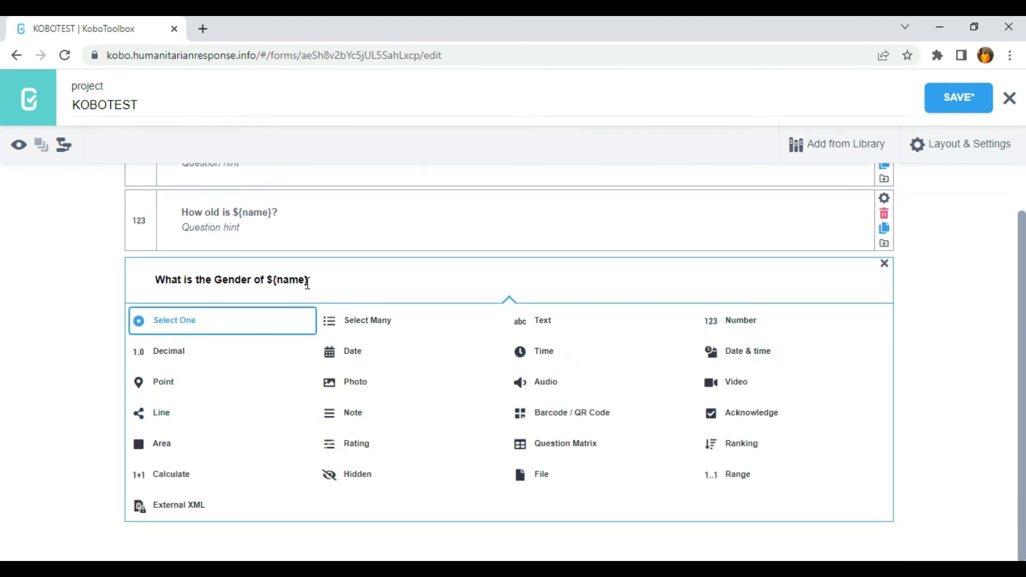
pyautogui.click(166, 321)
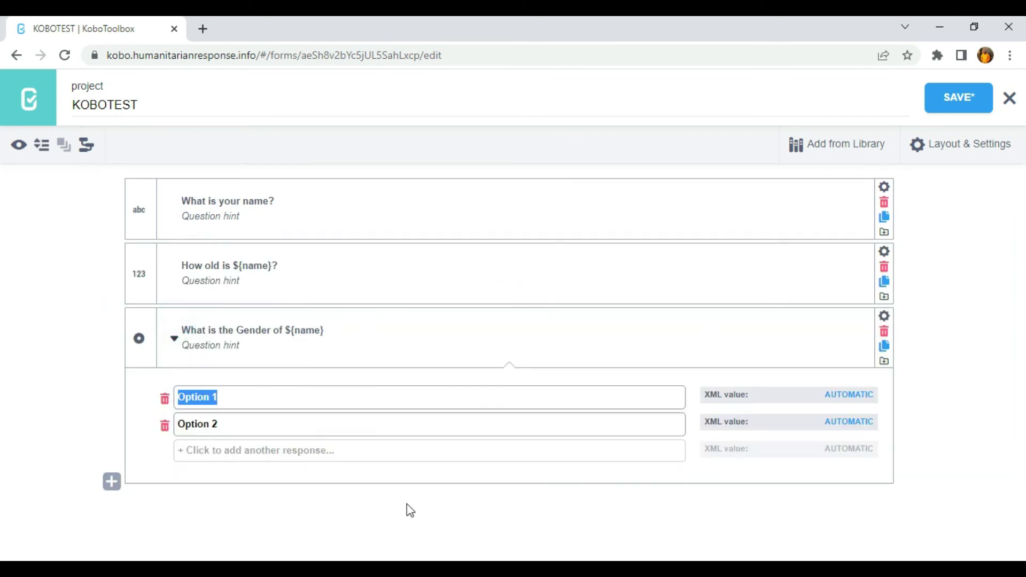
pyautogui.write('Male')
pyautogui.press('Tab')
pyautogui.write('F')
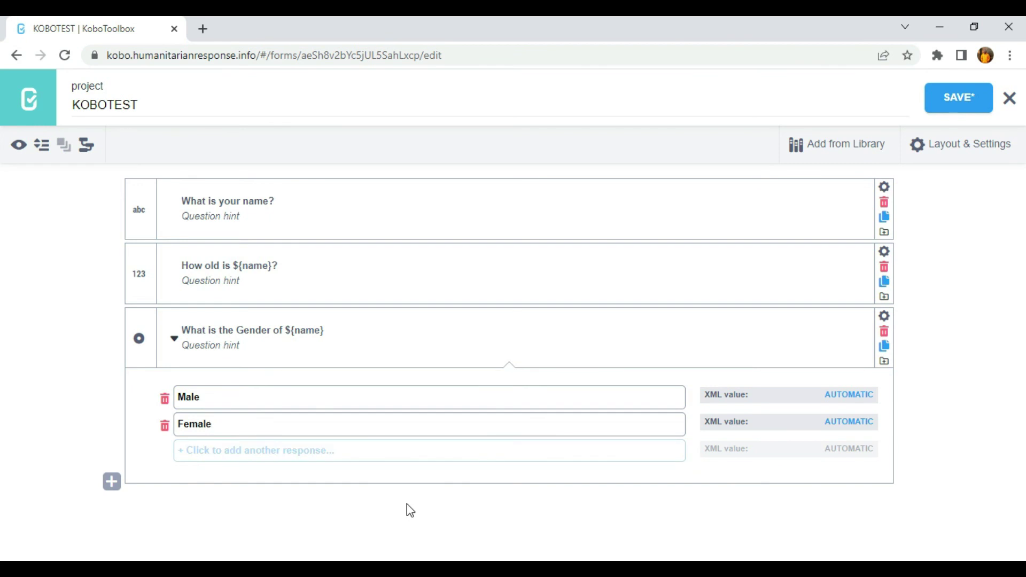
pyautogui.press('Return')
pyautogui.write('Pre')
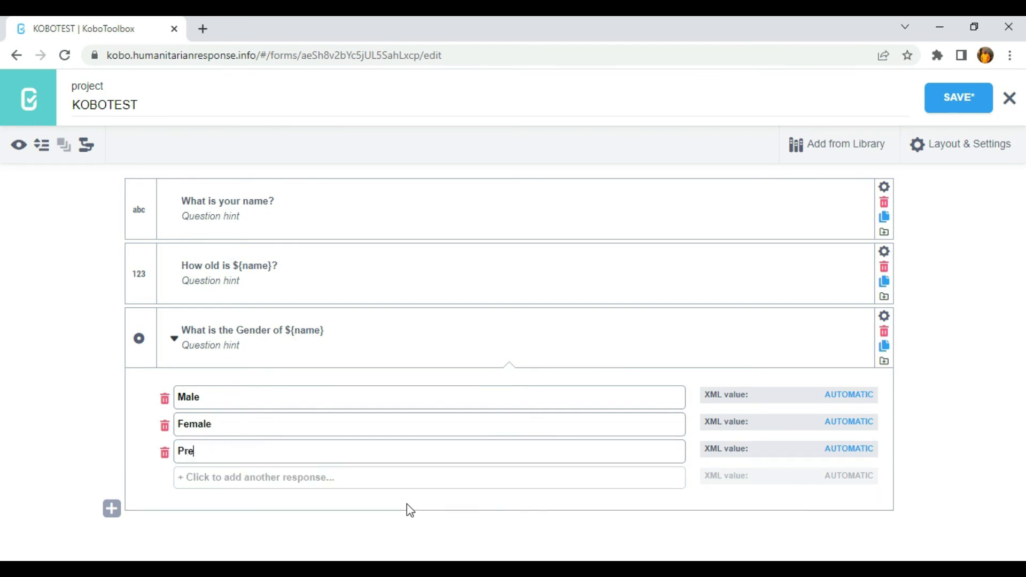
pyautogui.write('fer not to say')
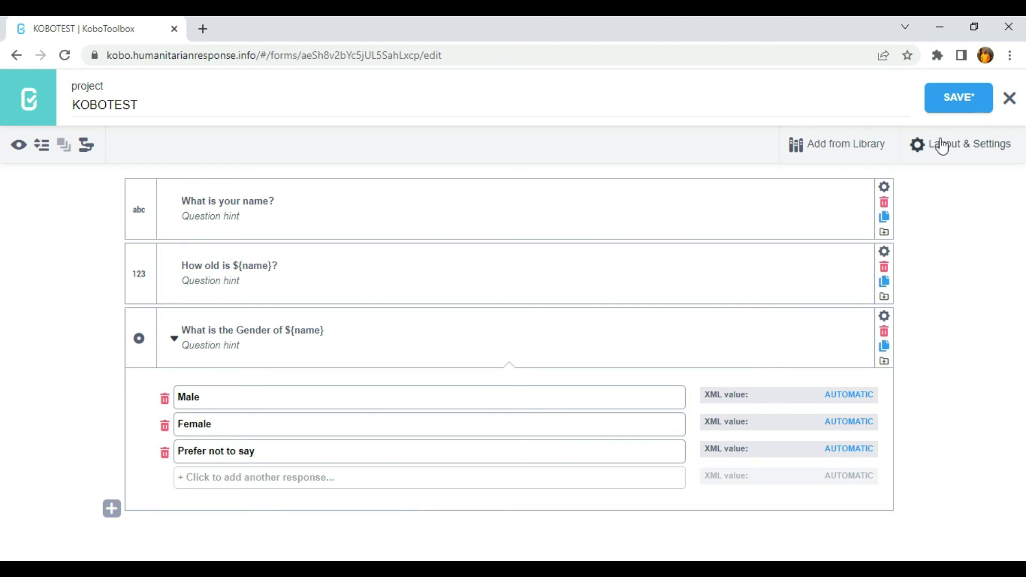
# Save the form and open it in Form Preview
pyautogui.click(950, 106)
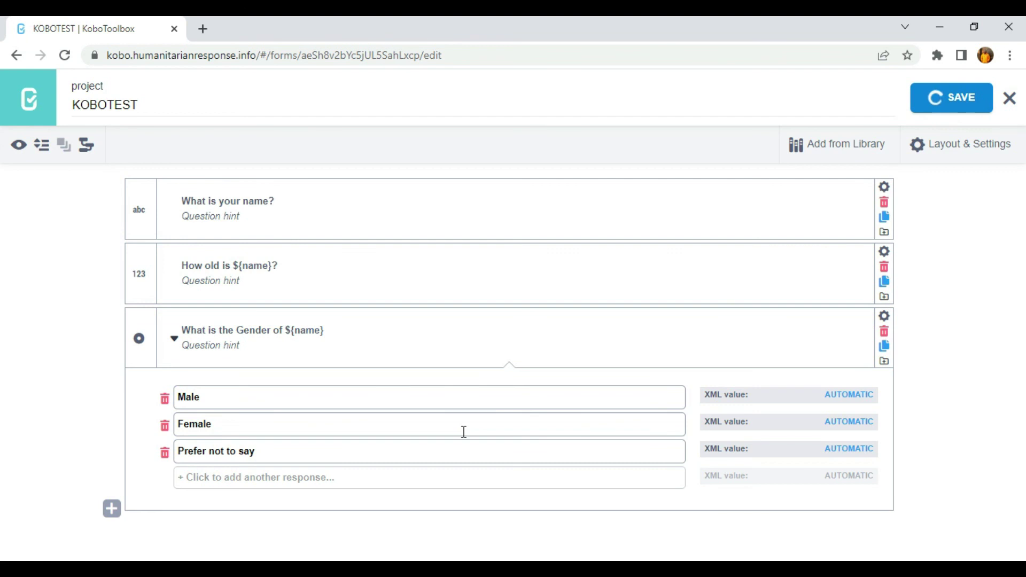
pyautogui.click(19, 145)
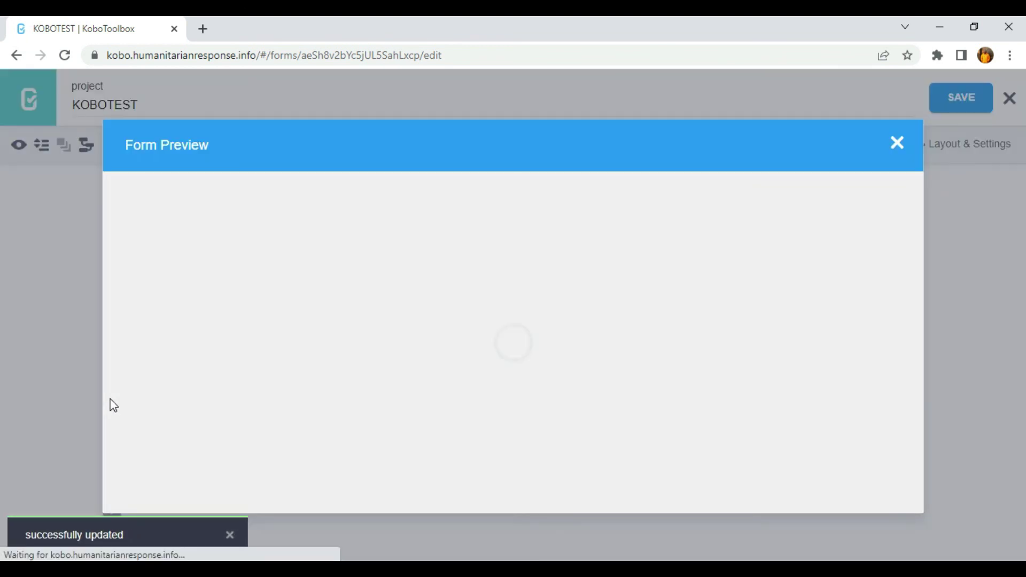
pyautogui.scroll(-3, 355, 303)
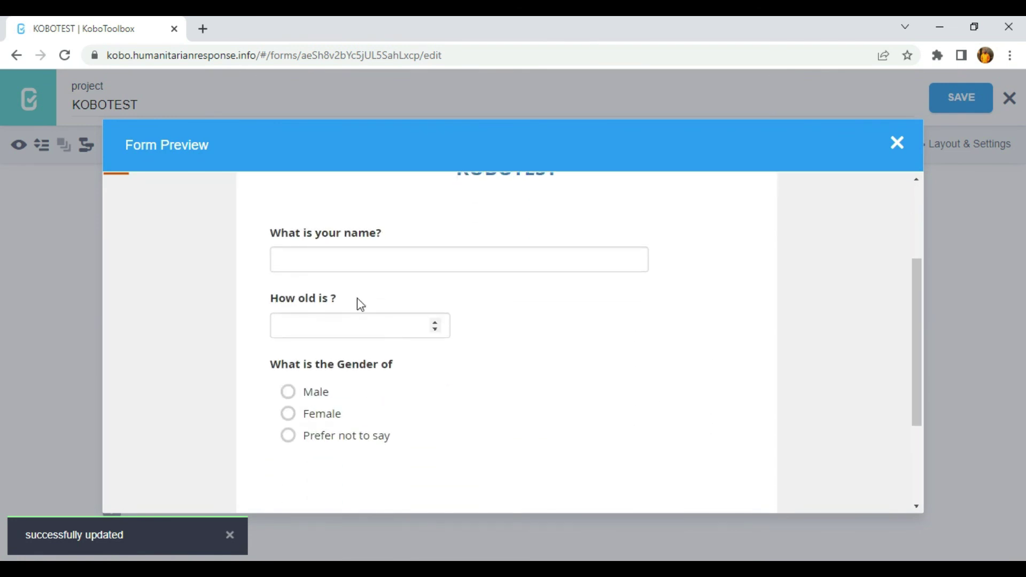
# Answer the preview with a sample name, age 18 and Male, checking the name is piped in
pyautogui.click(330, 259)
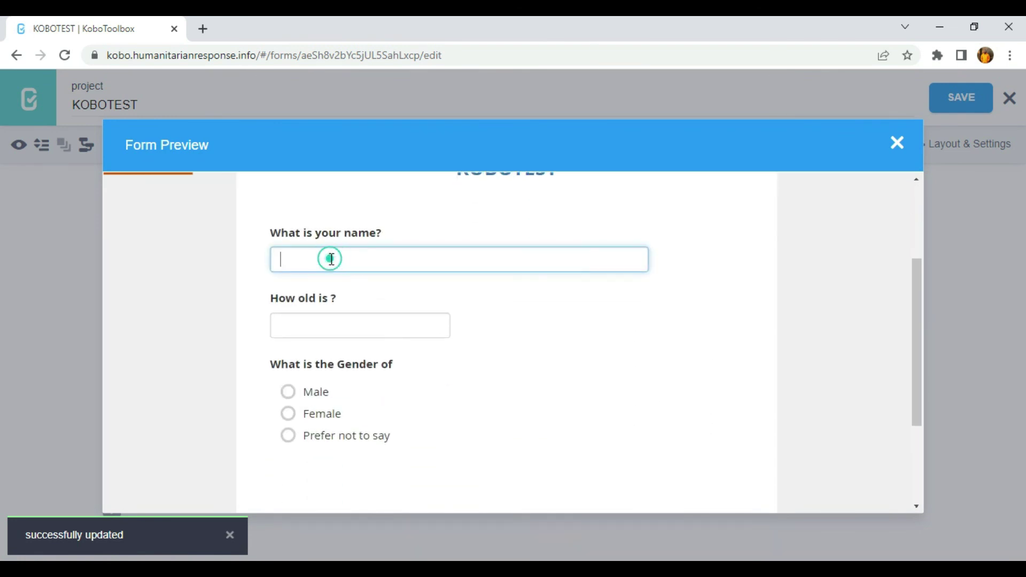
pyautogui.write('seun')
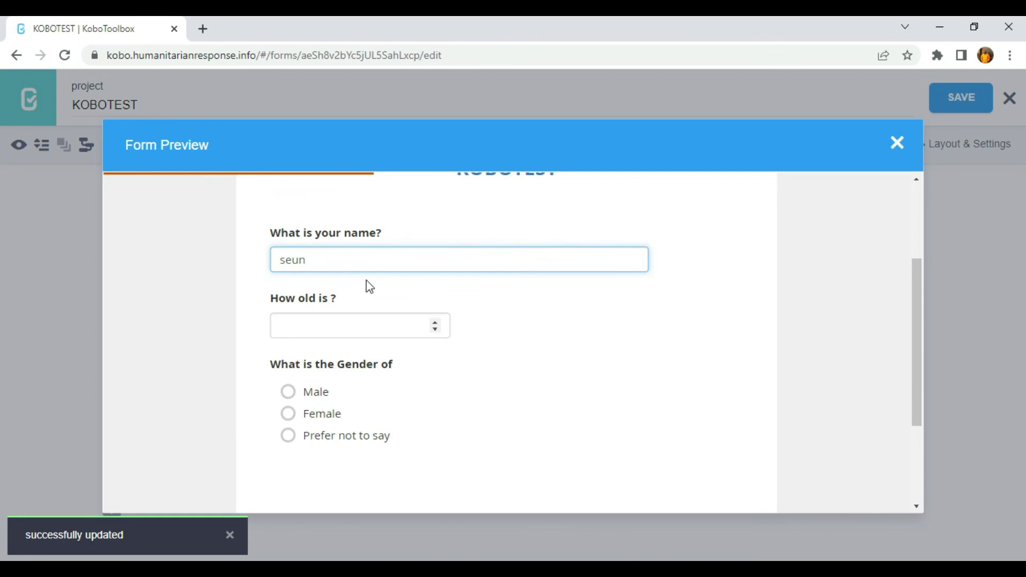
pyautogui.click(324, 321)
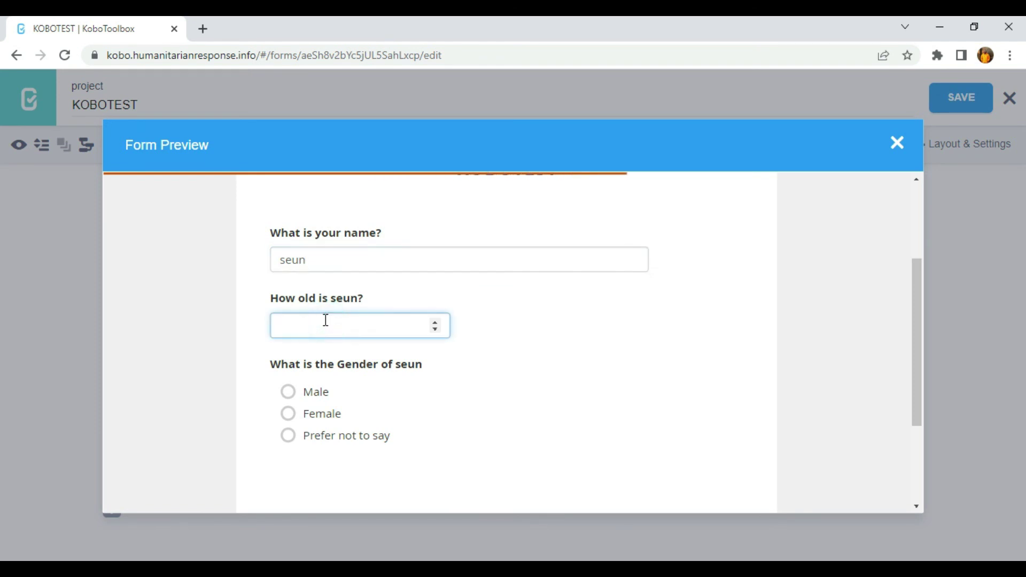
pyautogui.write('18')
pyautogui.scroll(-2, 499, 359)
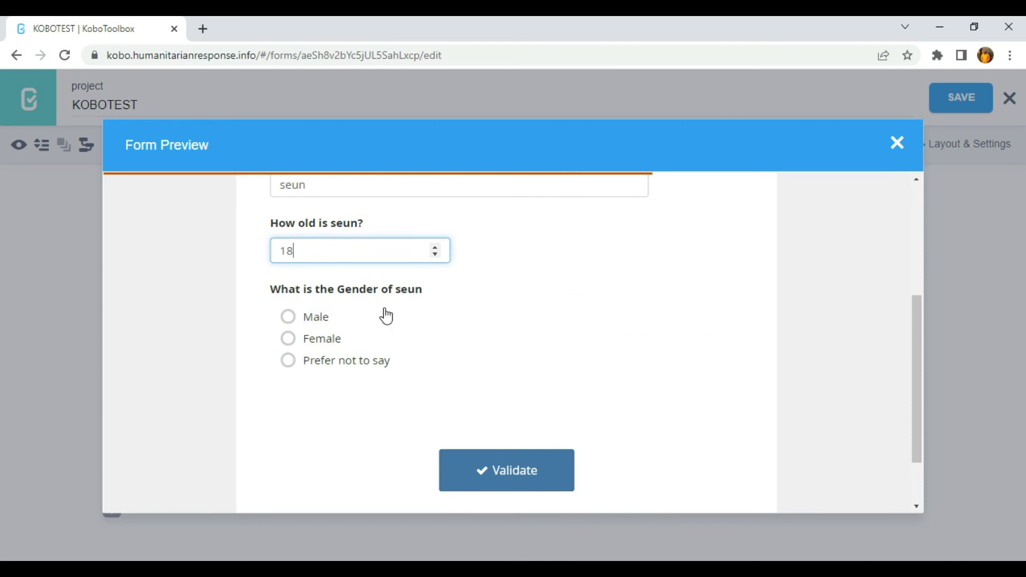
pyautogui.click(309, 323)
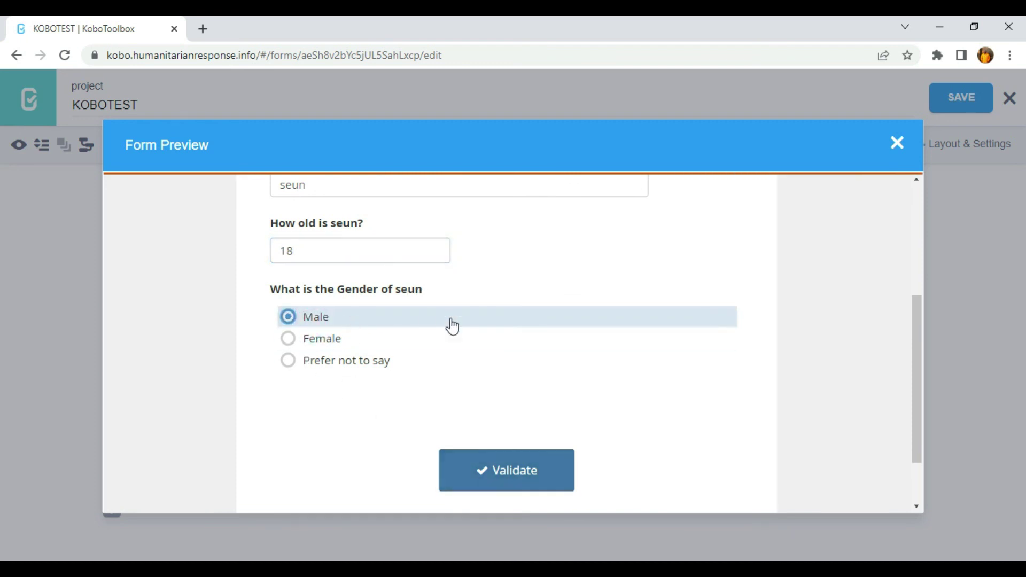
pyautogui.scroll(2, 394, 279)
pyautogui.scroll(4, 367, 289)
pyautogui.scroll(-4, 534, 303)
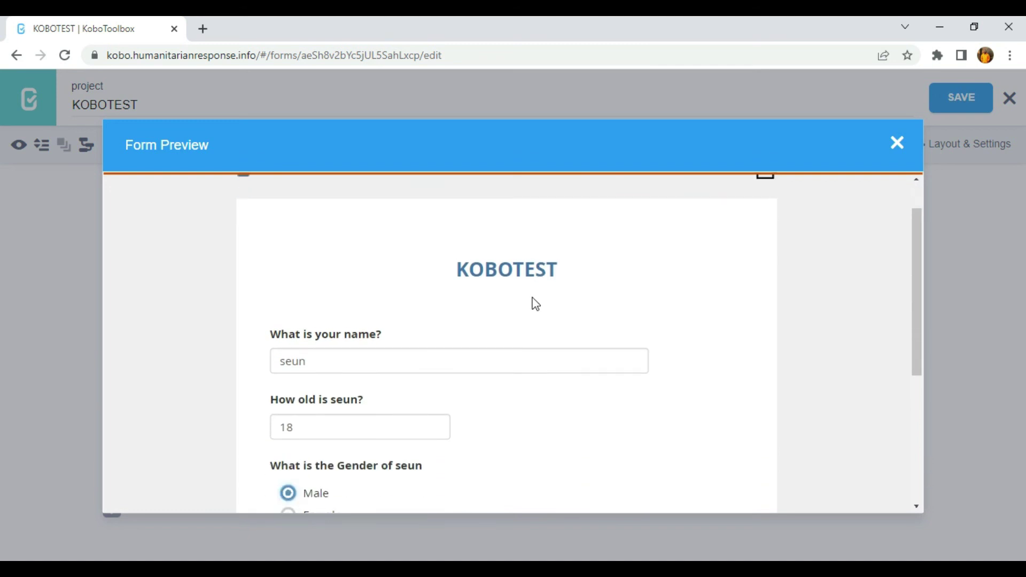
pyautogui.click(899, 145)
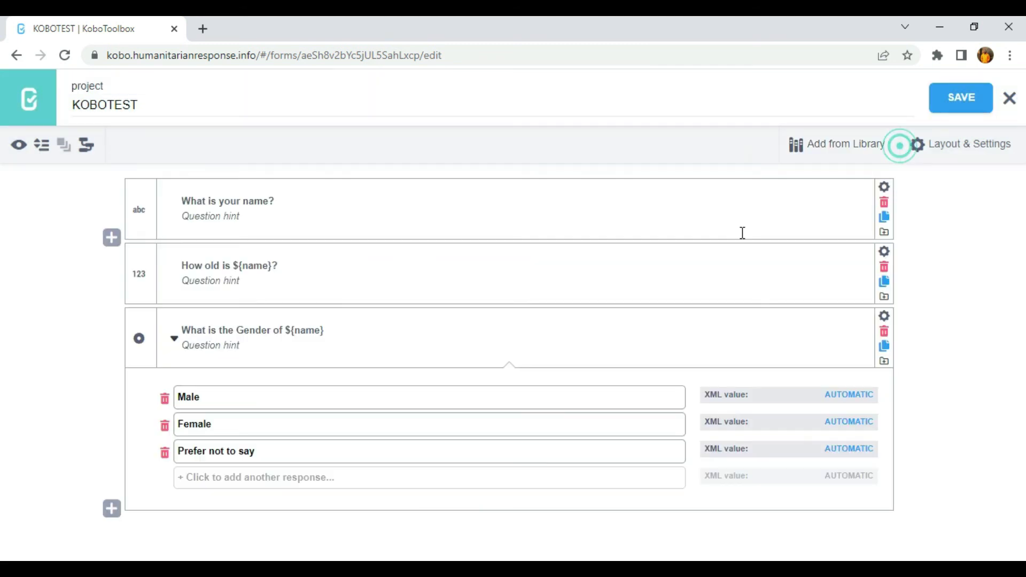